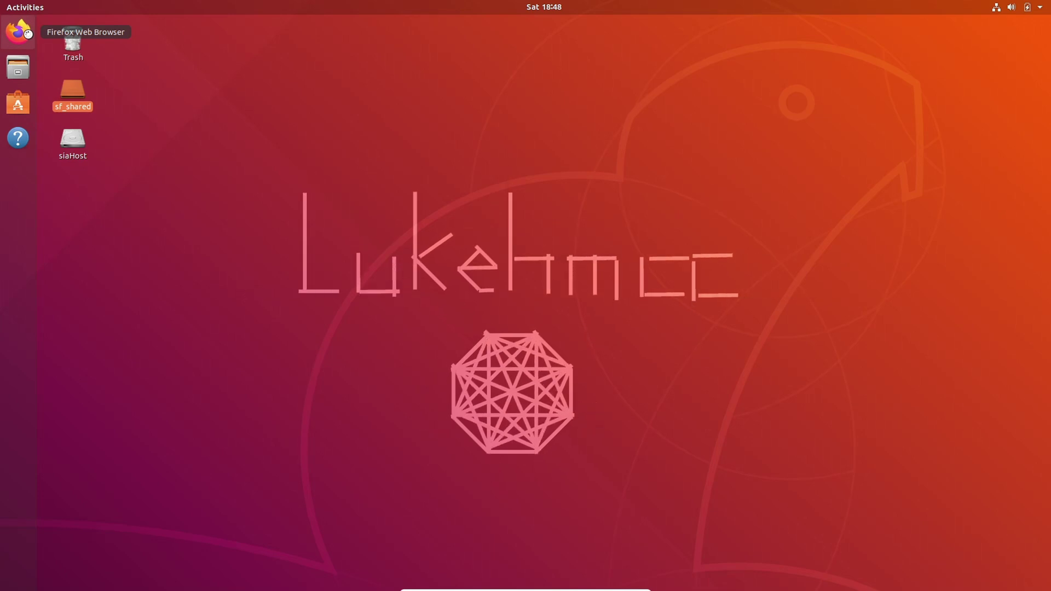
Launch the Firefox web browser from the Ubuntu dock.
{"action": "left_click", "coordinate": [24, 33]}
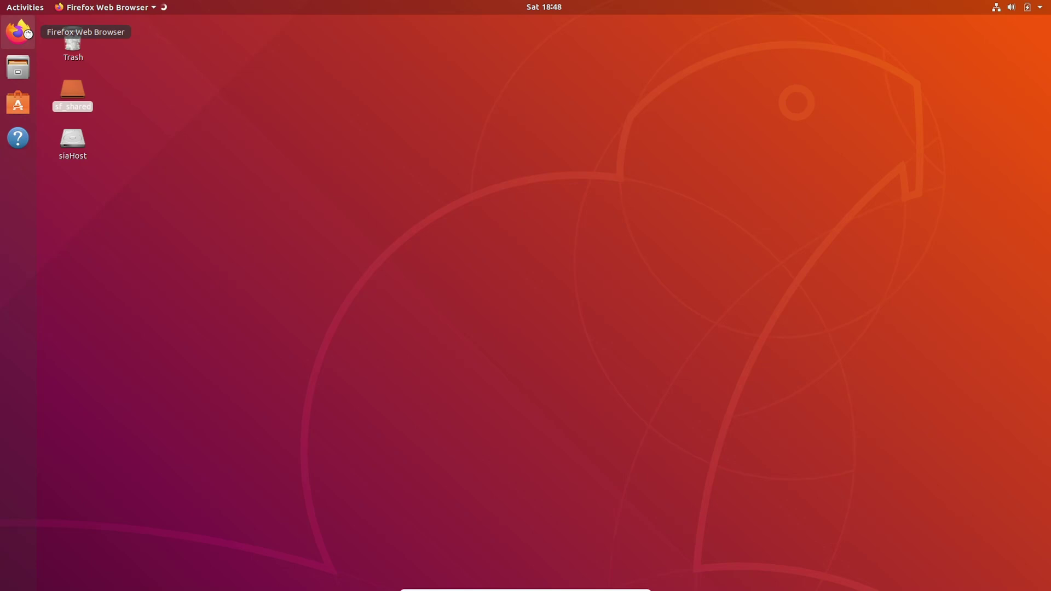
Load sia.tech in the Firefox address bar.
{"action": "left_click", "coordinate": [429, 54]}
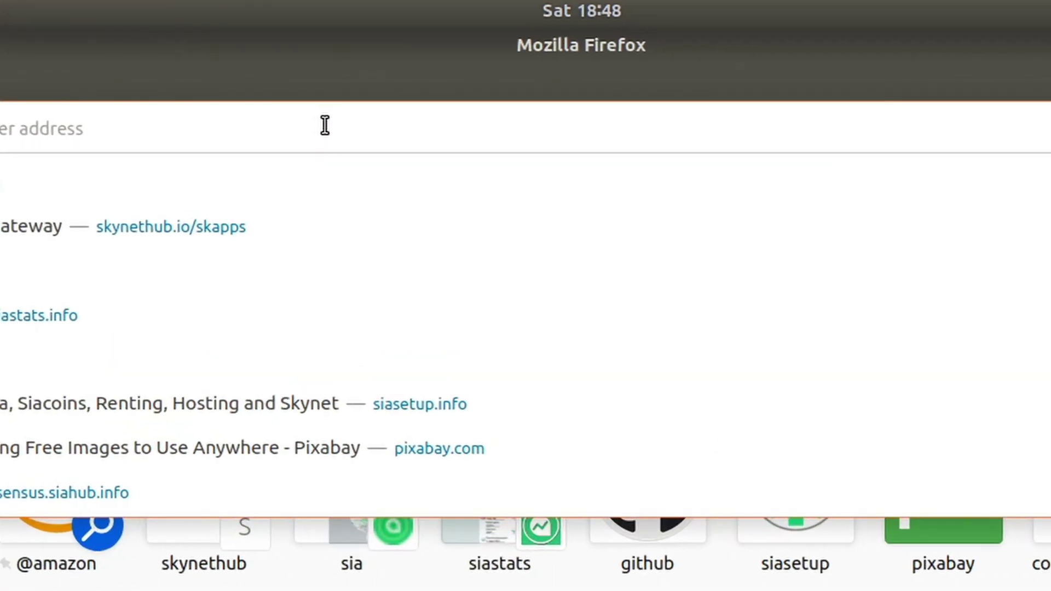
{"action": "type", "text": "sia.tech"}
{"action": "key", "text": "Return"}
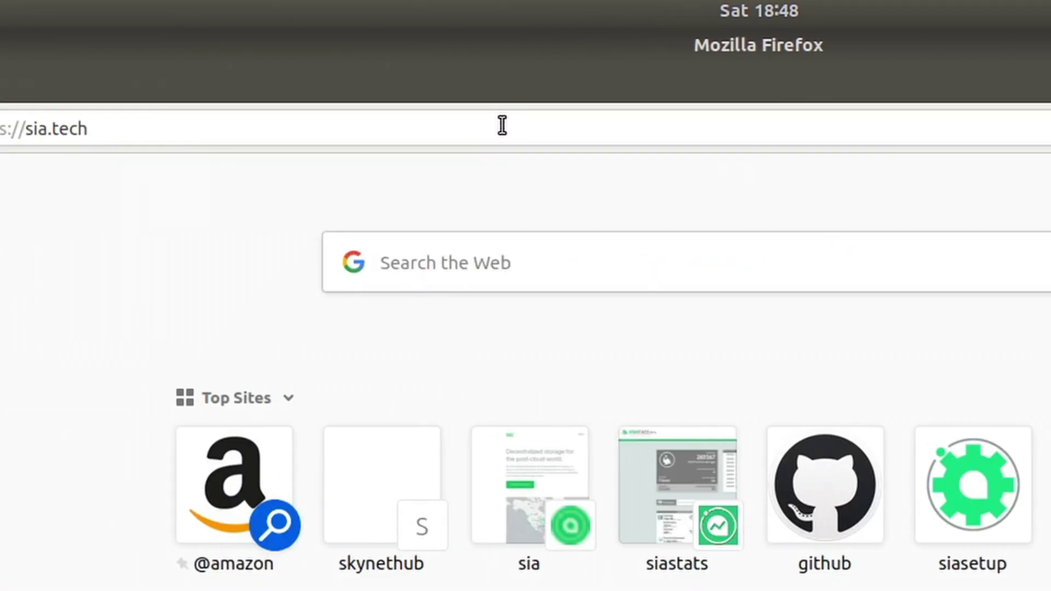
Open siastats.info and siacentral.com in two new tabs.
{"action": "key", "text": "ctrl+t"}
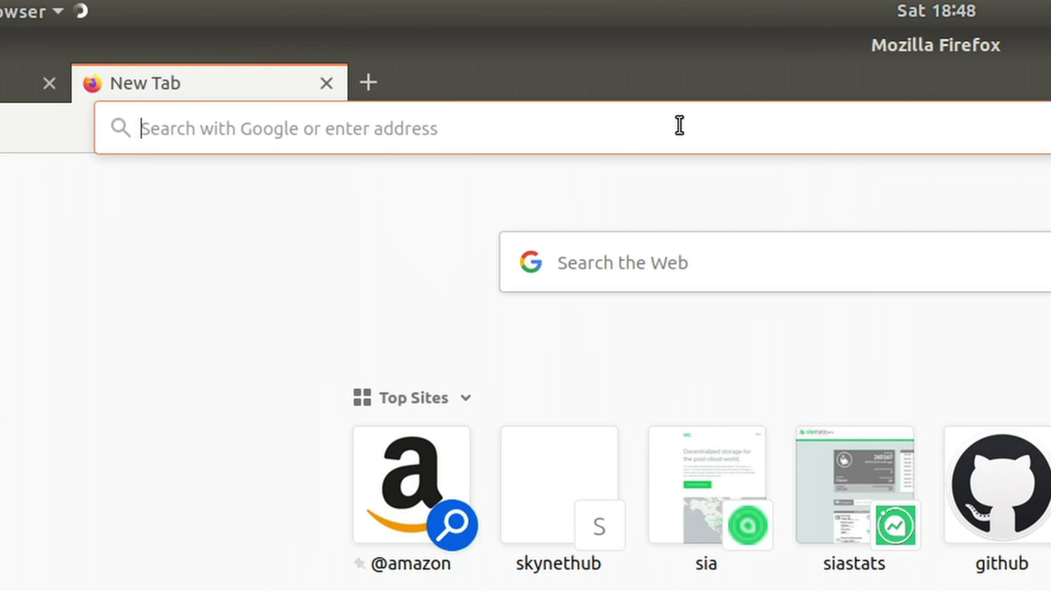
{"action": "type", "text": "siastats"}
{"action": "key", "text": "BackSpace"}
{"action": "key", "text": "BackSpace"}
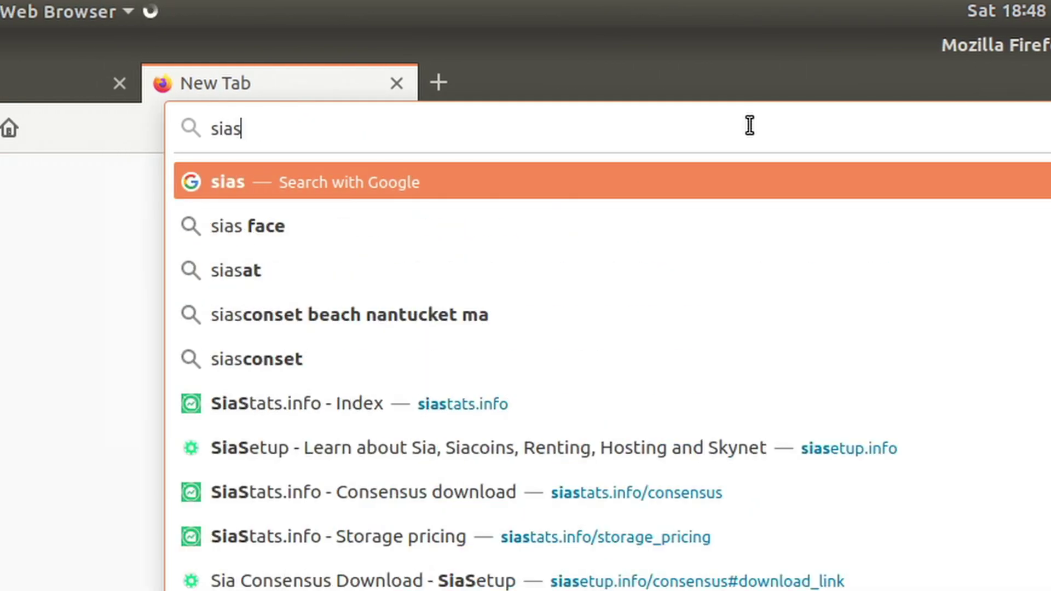
{"action": "type", "text": "tats.info"}
{"action": "key", "text": "Return"}
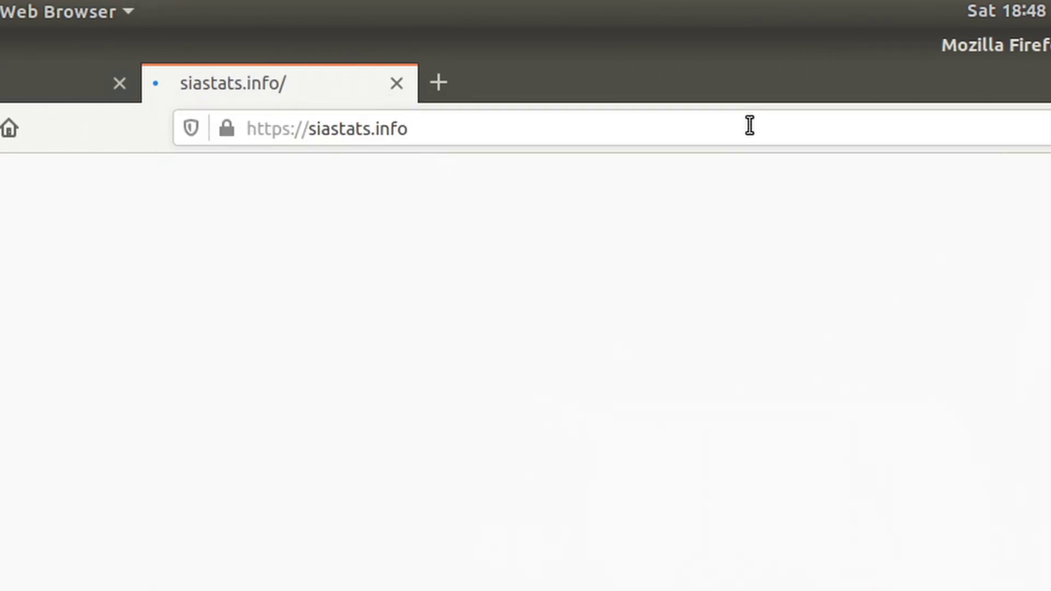
{"action": "key", "text": "ctrl+t"}
{"action": "type", "text": "siacentral"}
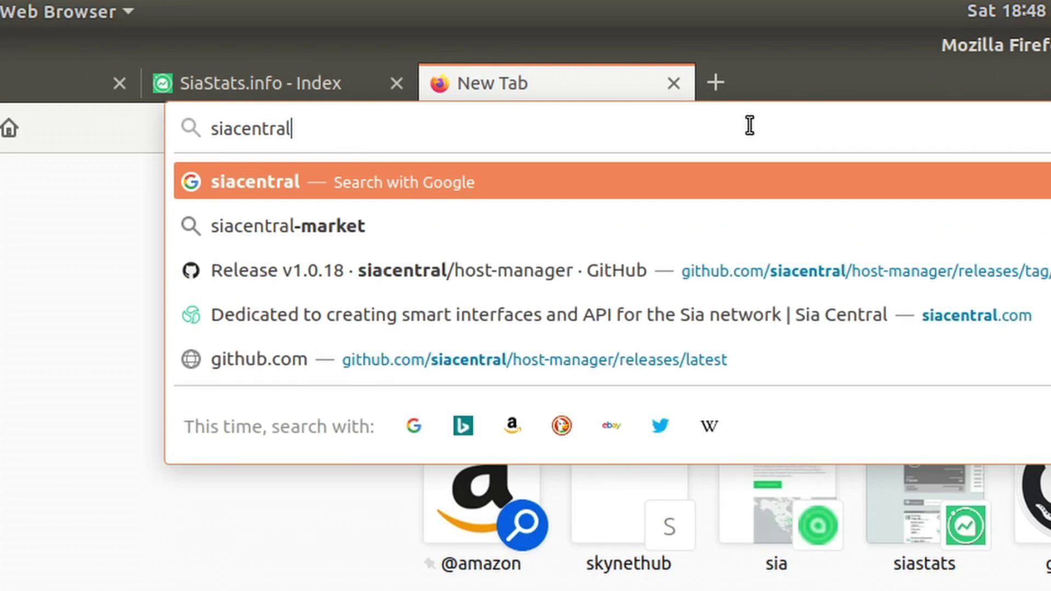
{"action": "type", "text": ".com"}
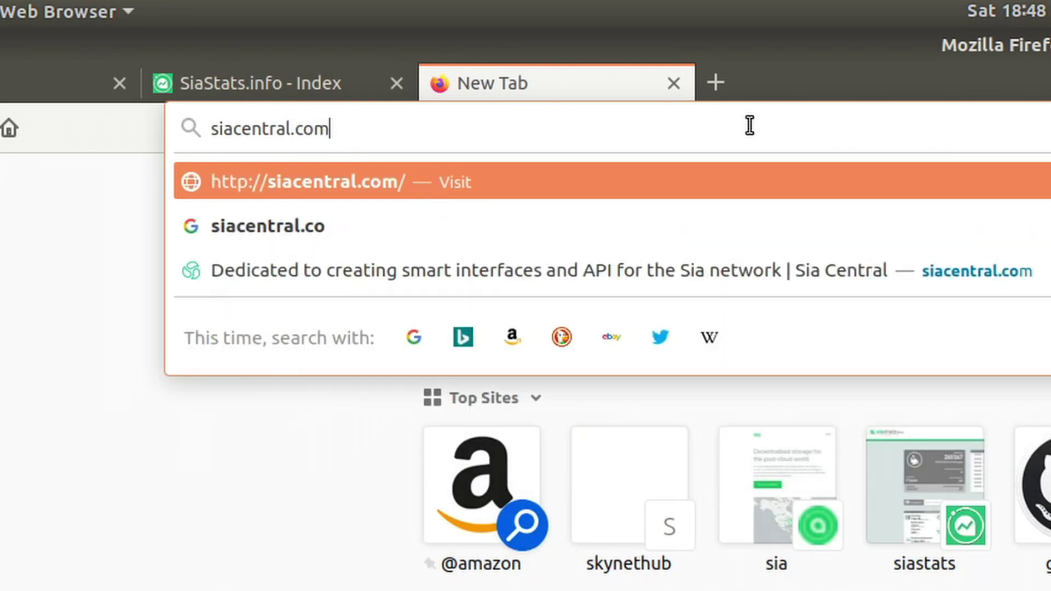
{"action": "key", "text": "Return"}
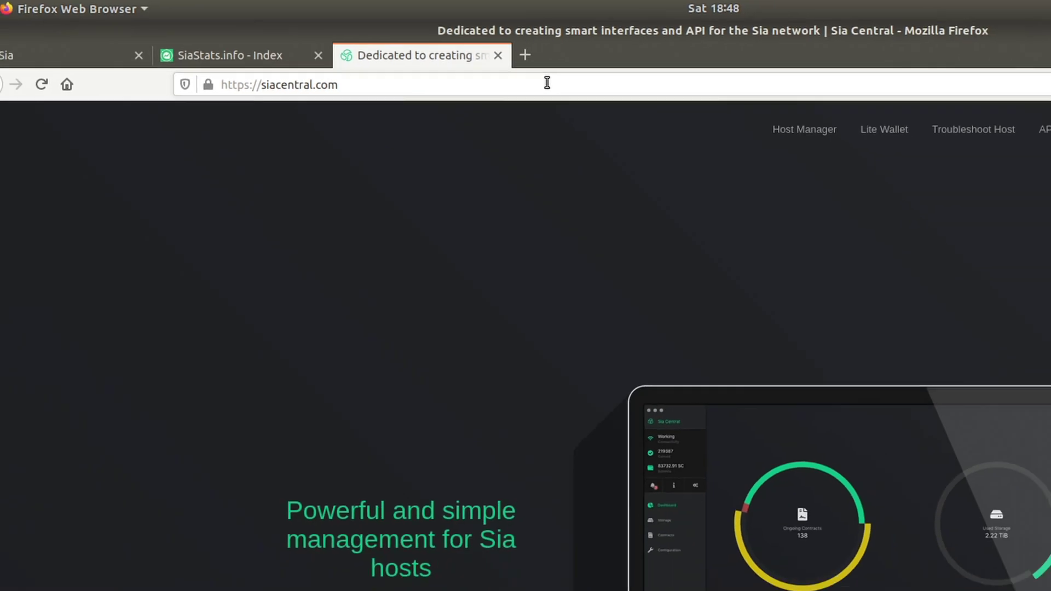
Download the Sia-UI v1.4.11 Linux AppImage from sia.tech's Get Started page.
{"action": "left_click", "coordinate": [63, 56]}
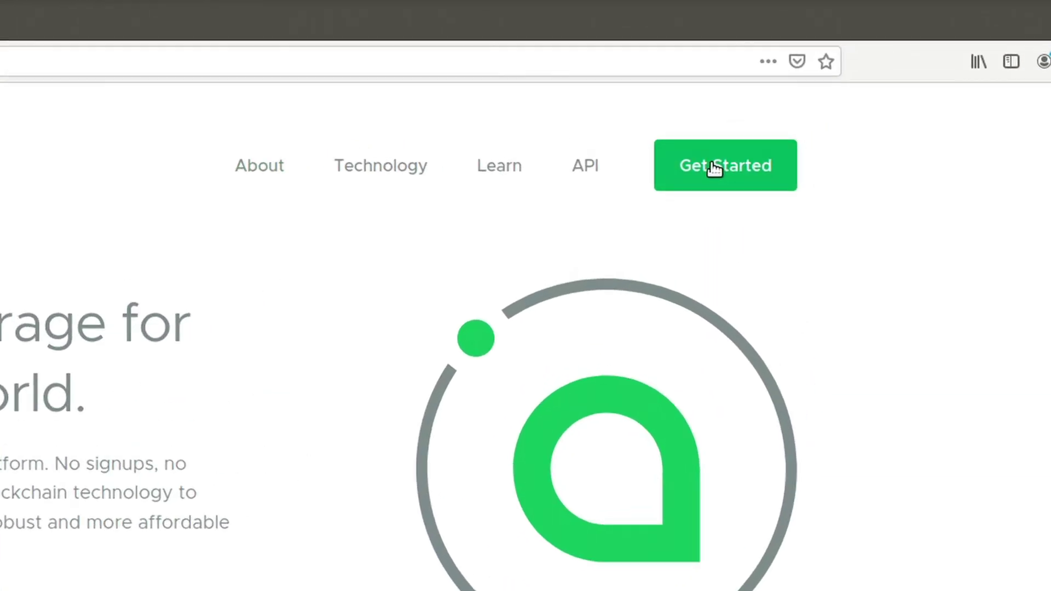
{"action": "left_click", "coordinate": [824, 114]}
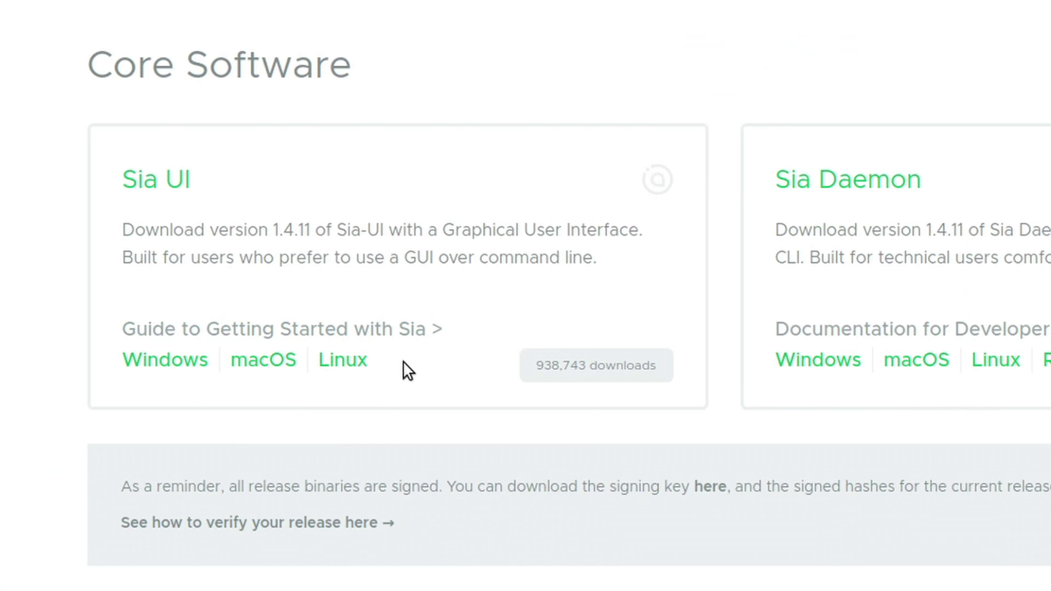
{"action": "left_click", "coordinate": [348, 362]}
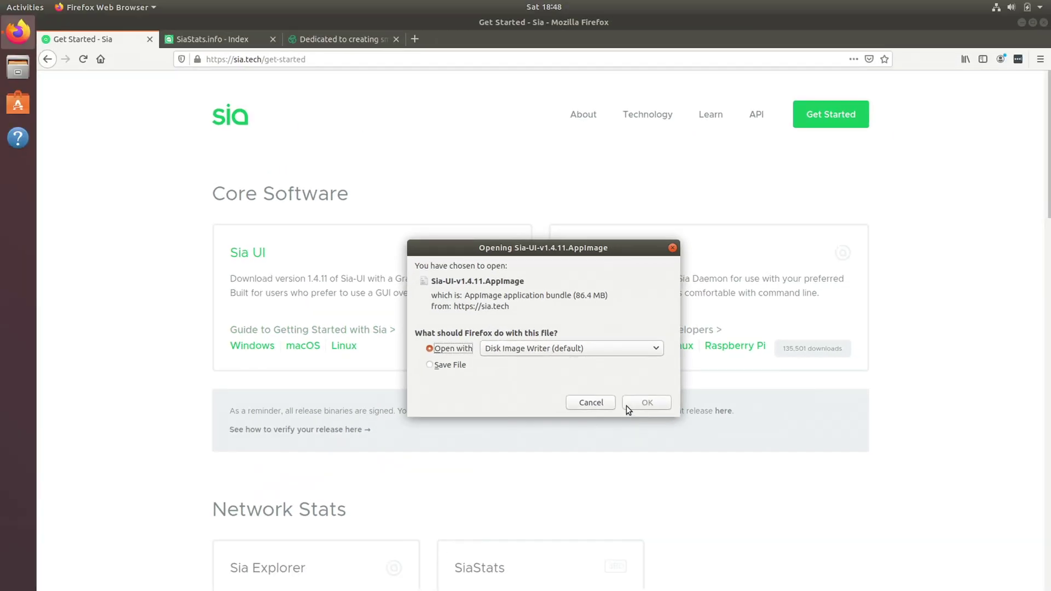
{"action": "left_click", "coordinate": [829, 450]}
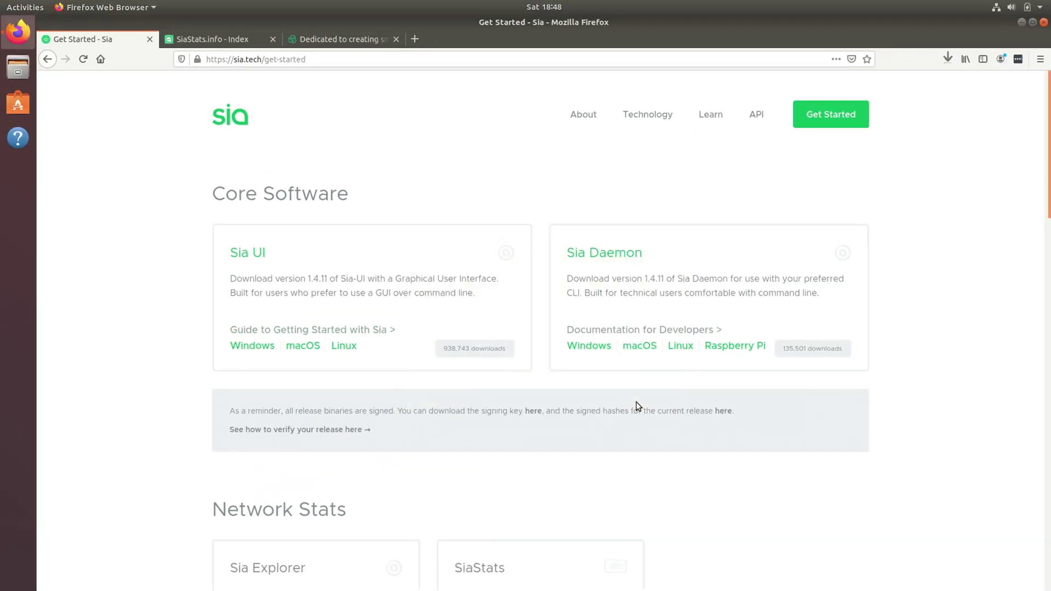
Download the consensus bootstrap.zip from SiaStats and the Sia Host Manager v1.0.18 AppImage.
{"action": "left_click", "coordinate": [205, 37]}
{"action": "scroll", "coordinate": [574, 454], "scroll_direction": "down", "scroll_amount": 15}
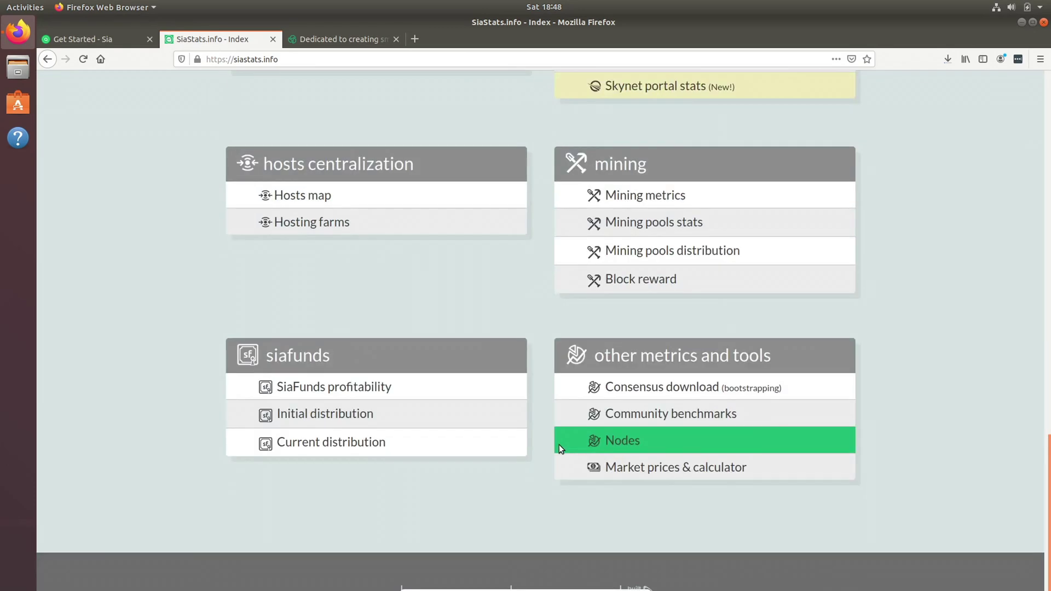
{"action": "left_click", "coordinate": [668, 387]}
{"action": "left_click", "coordinate": [666, 345]}
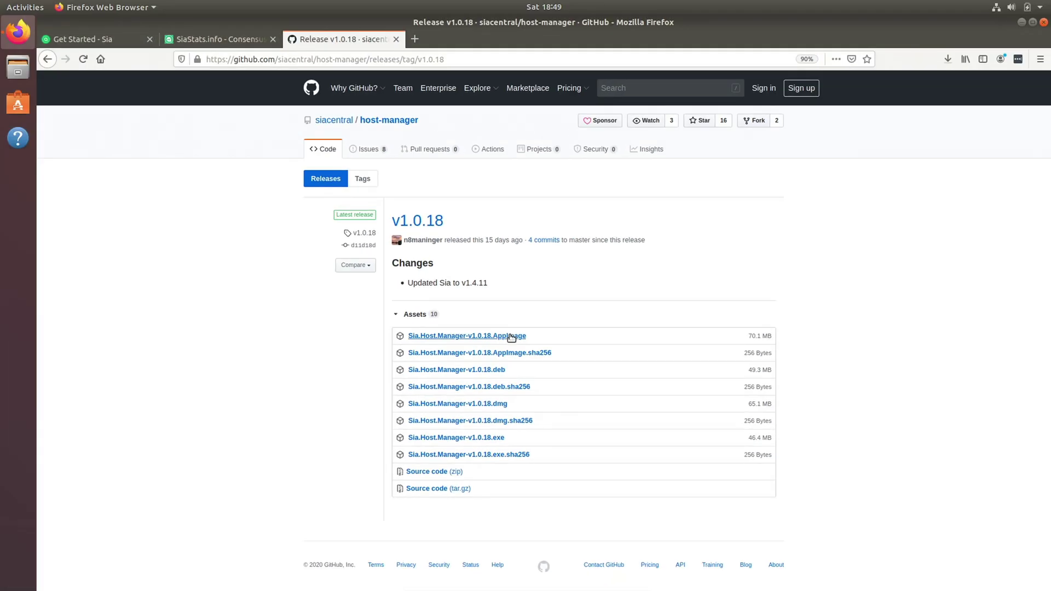
{"action": "left_click", "coordinate": [510, 337]}
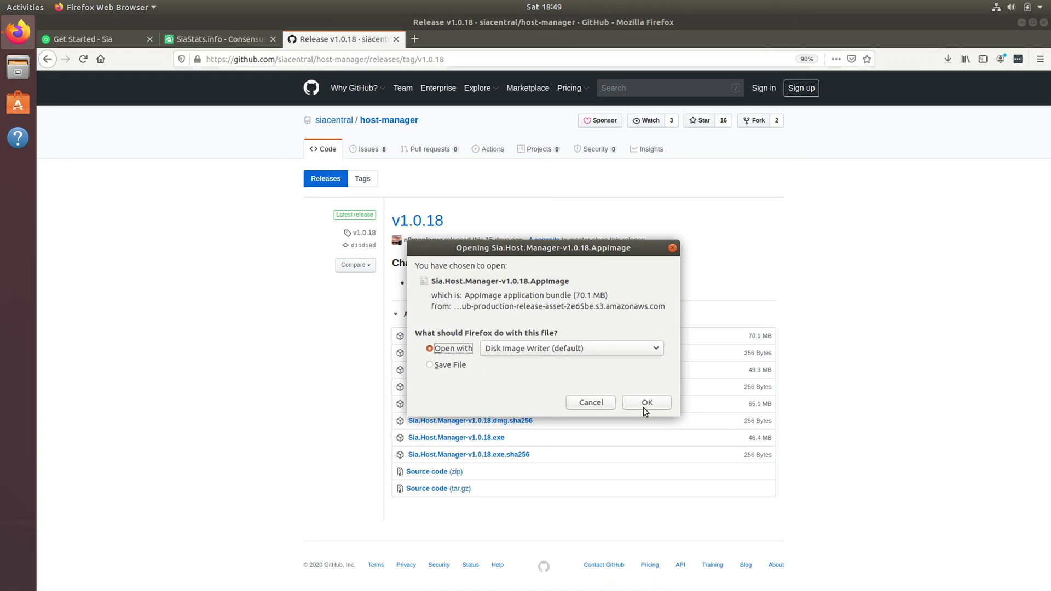
Save the Host Manager AppImage and drag both AppImages from Firefox downloads into sia.
{"action": "left_click", "coordinate": [642, 406]}
{"action": "left_click", "coordinate": [117, 27]}
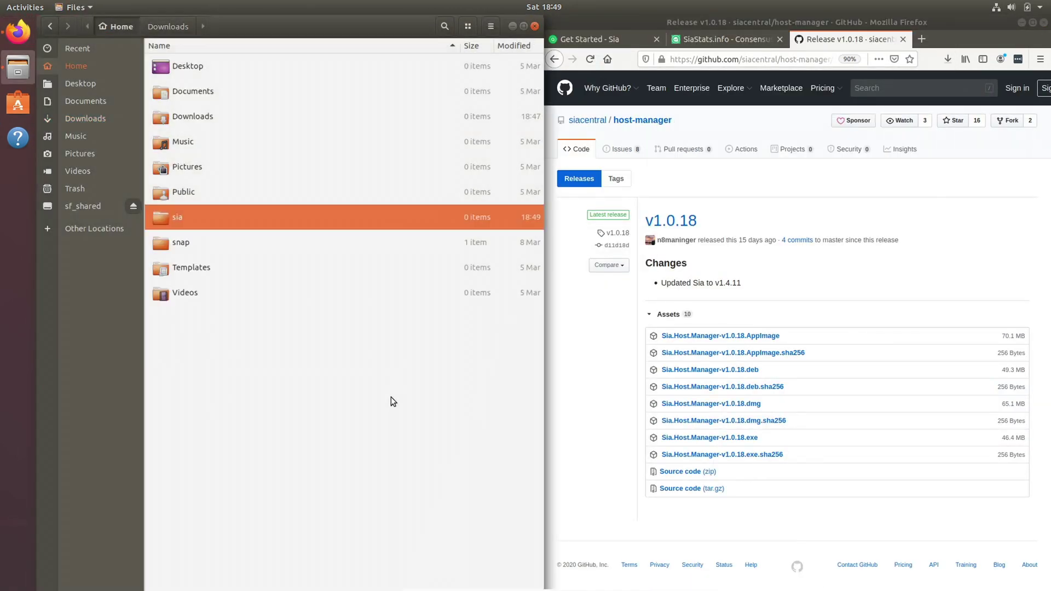
{"action": "left_click", "coordinate": [947, 58]}
{"action": "left_click_drag", "start_coordinate": [715, 179], "coordinate": [349, 209]}
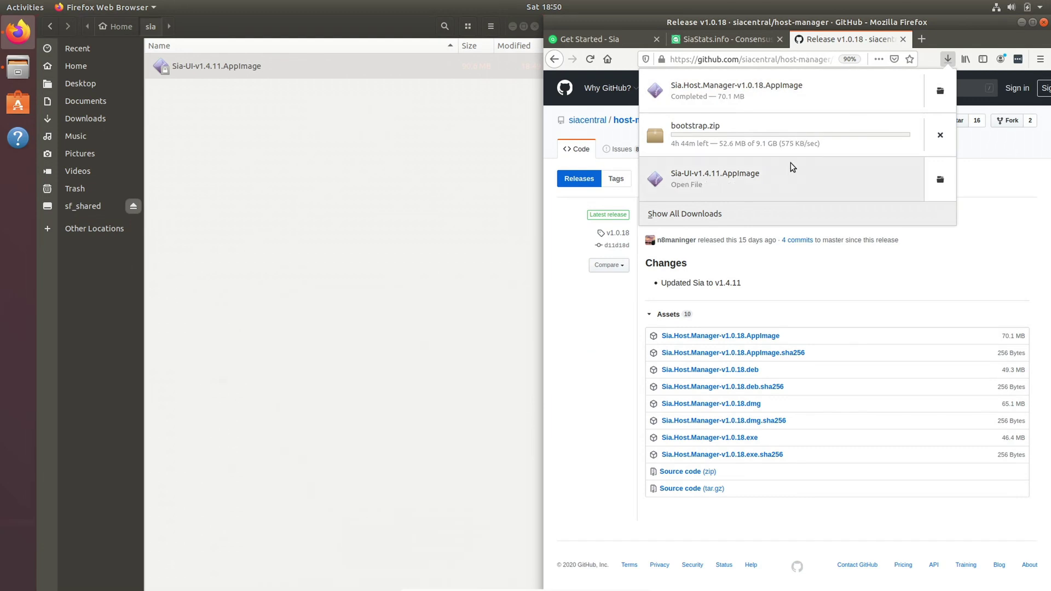
{"action": "left_click_drag", "start_coordinate": [757, 88], "coordinate": [360, 205]}
{"action": "left_click", "coordinate": [342, 169]}
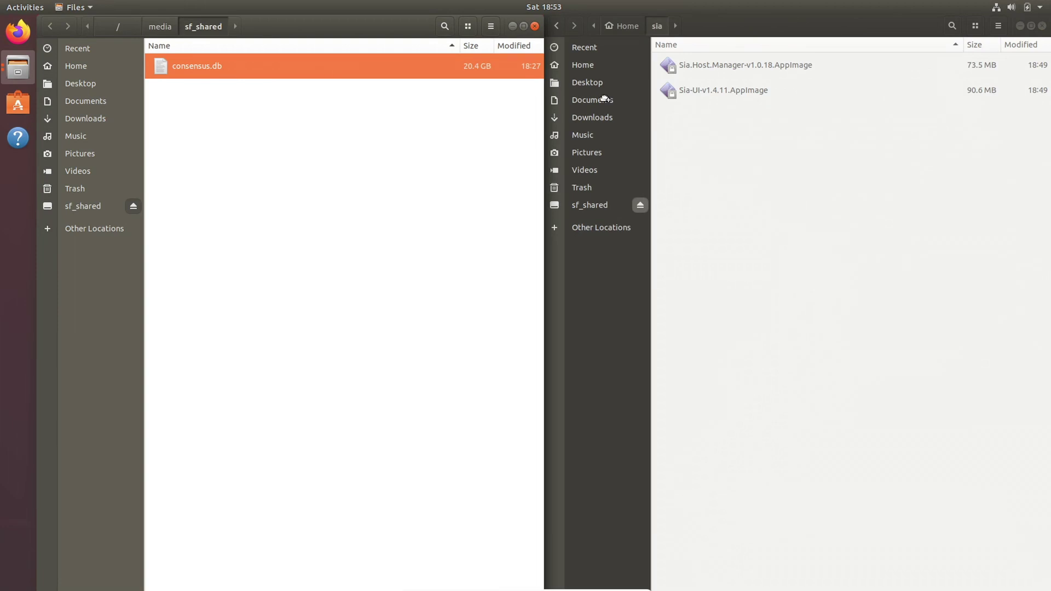
Copy the 20.4 GB consensus.db from sf_shared into the sia folder.
{"action": "left_click_drag", "start_coordinate": [606, 98], "coordinate": [797, 152]}
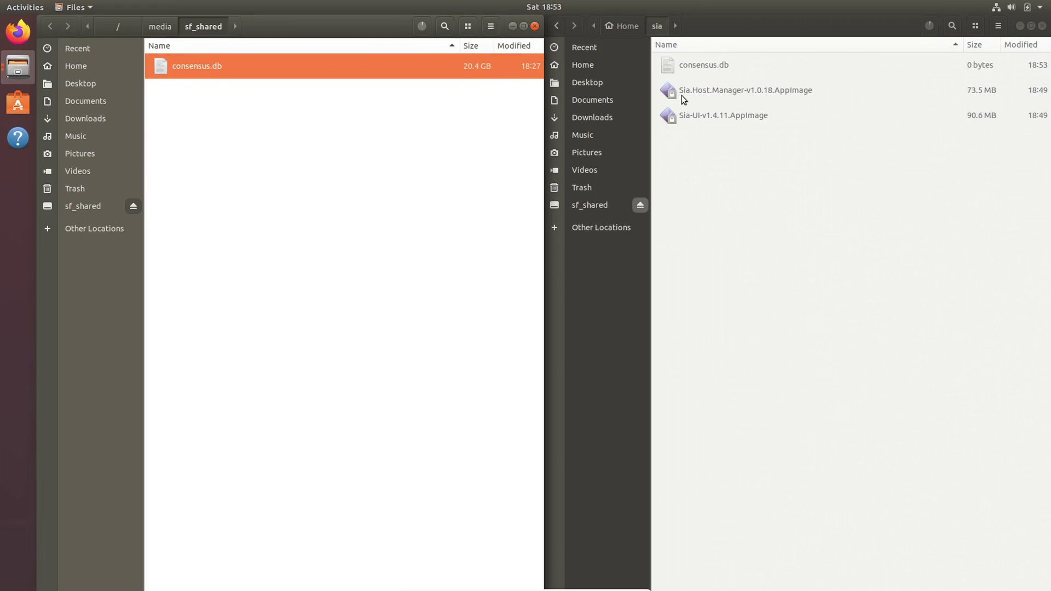
{"action": "left_click", "coordinate": [534, 26]}
{"action": "left_click_drag", "start_coordinate": [698, 19], "coordinate": [8, 213]}
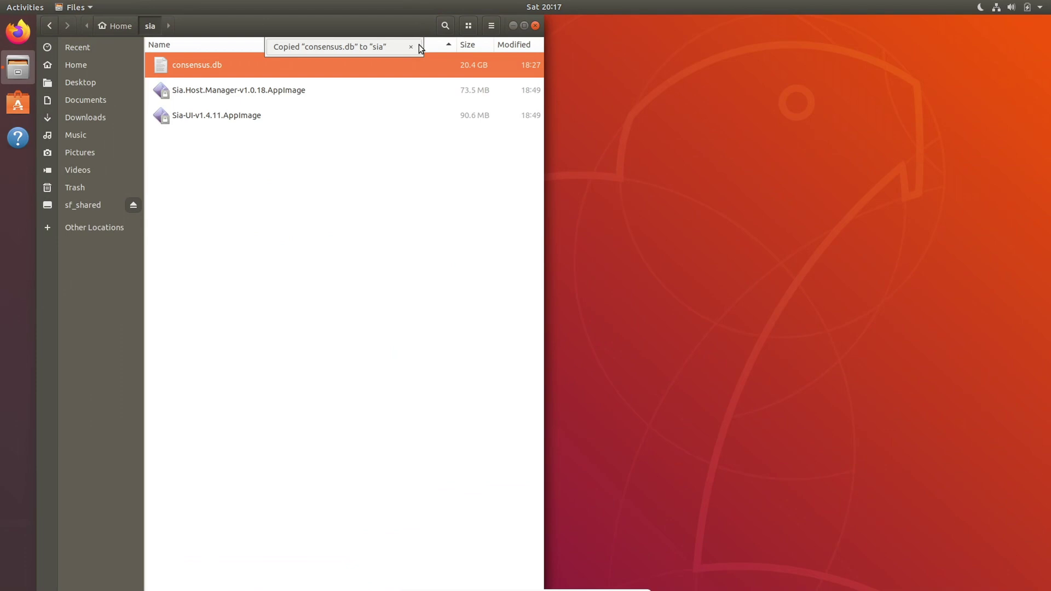
Allow the Sia-UI AppImage to execute as a program in its Permissions.
{"action": "left_click", "coordinate": [412, 47]}
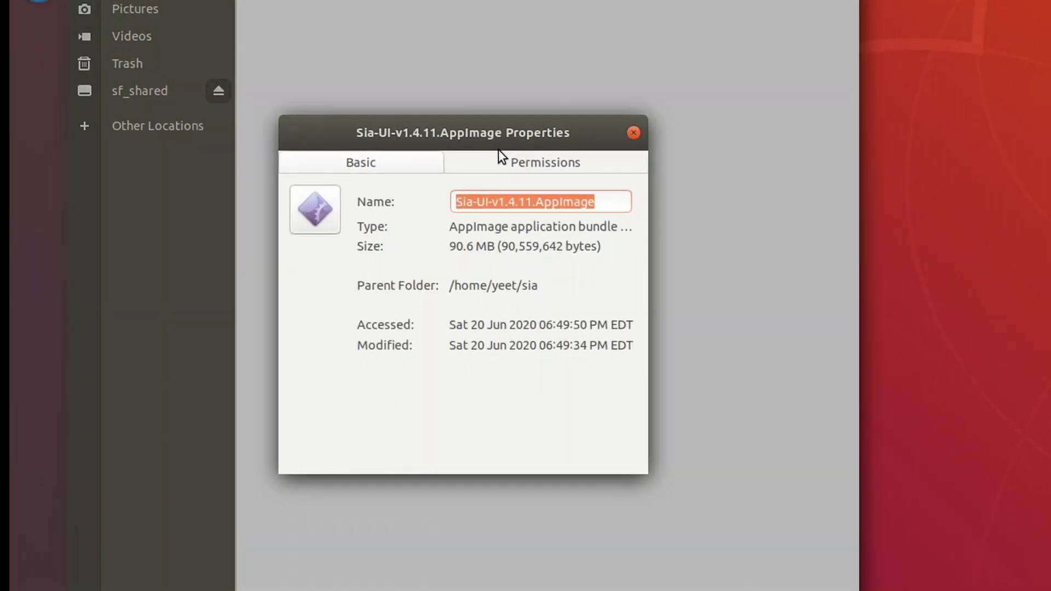
{"action": "left_click", "coordinate": [501, 161]}
{"action": "left_click", "coordinate": [411, 402]}
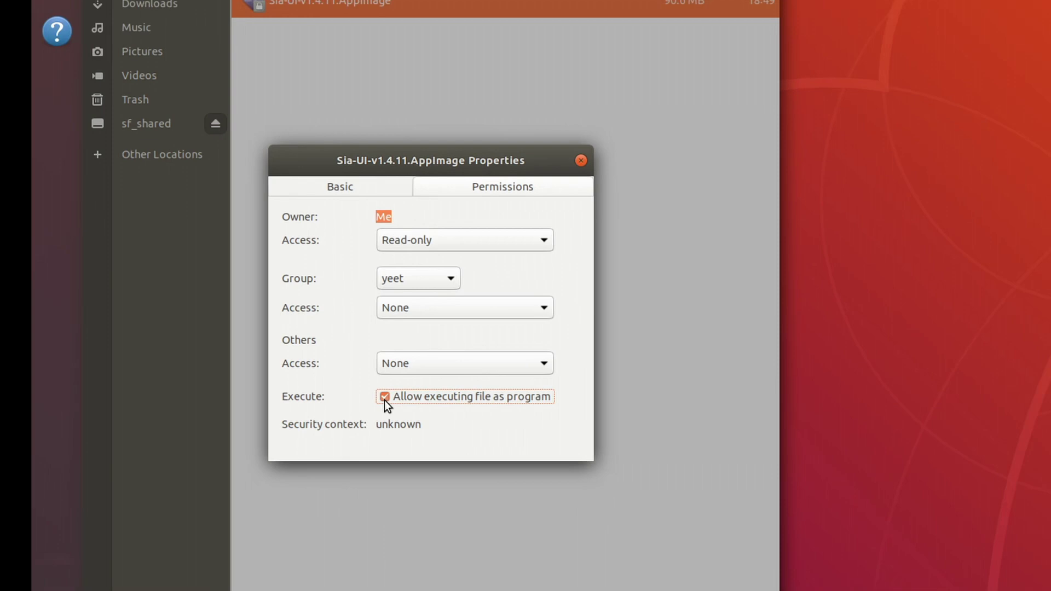
{"action": "left_click", "coordinate": [633, 133]}
Allow the Sia Host Manager AppImage to execute as a program as well.
{"action": "right_click", "coordinate": [285, 87]}
{"action": "left_click", "coordinate": [321, 217]}
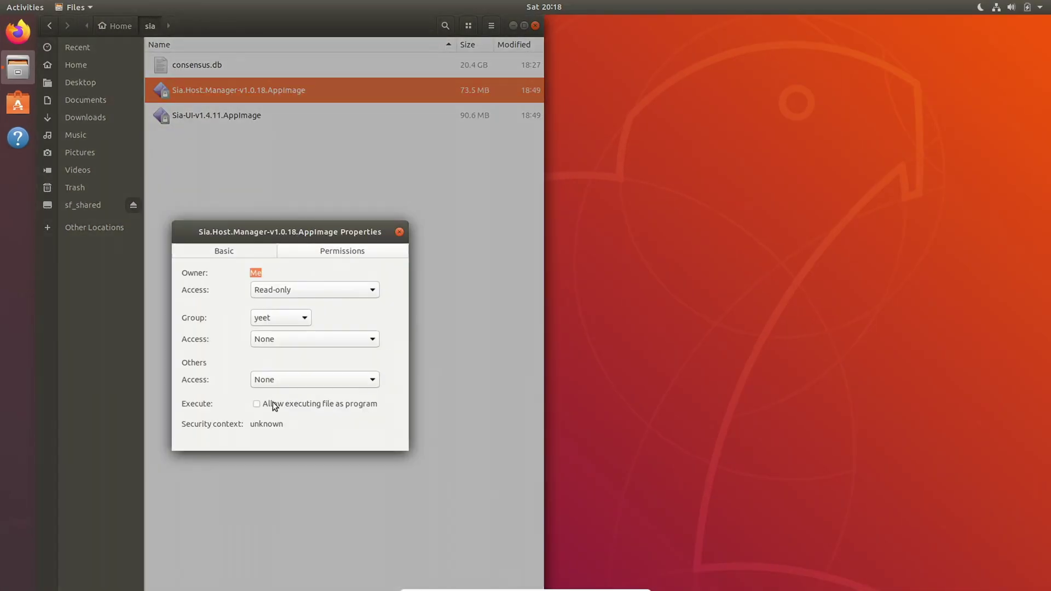
{"action": "left_click", "coordinate": [262, 404]}
{"action": "left_click", "coordinate": [397, 231]}
Launch Sia-UI v1.4.11 and create a new wallet, revealing its 29-word generated seed.
{"action": "left_click", "coordinate": [303, 115]}
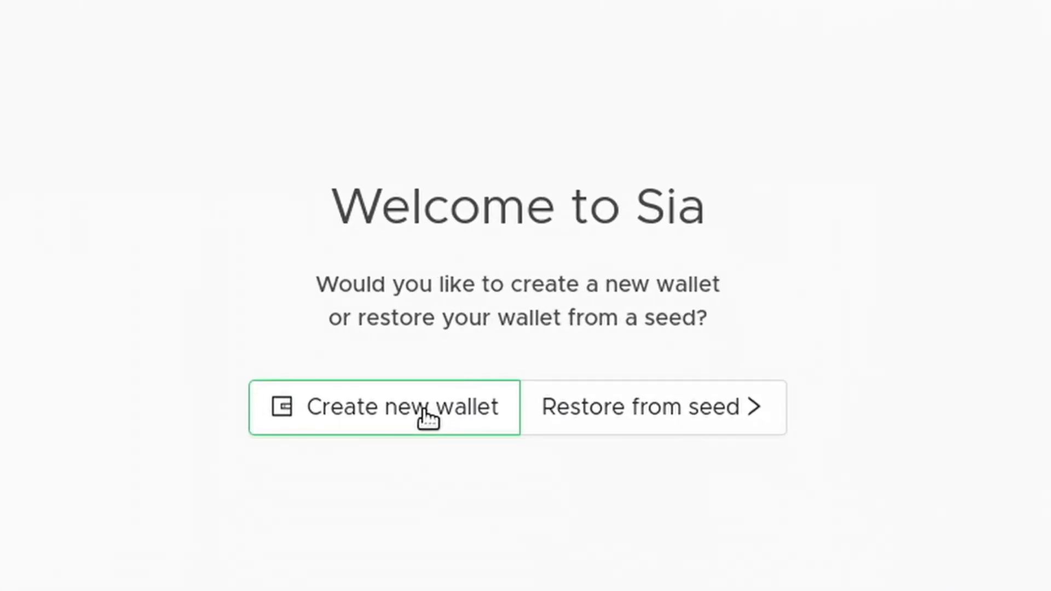
{"action": "left_click", "coordinate": [426, 419]}
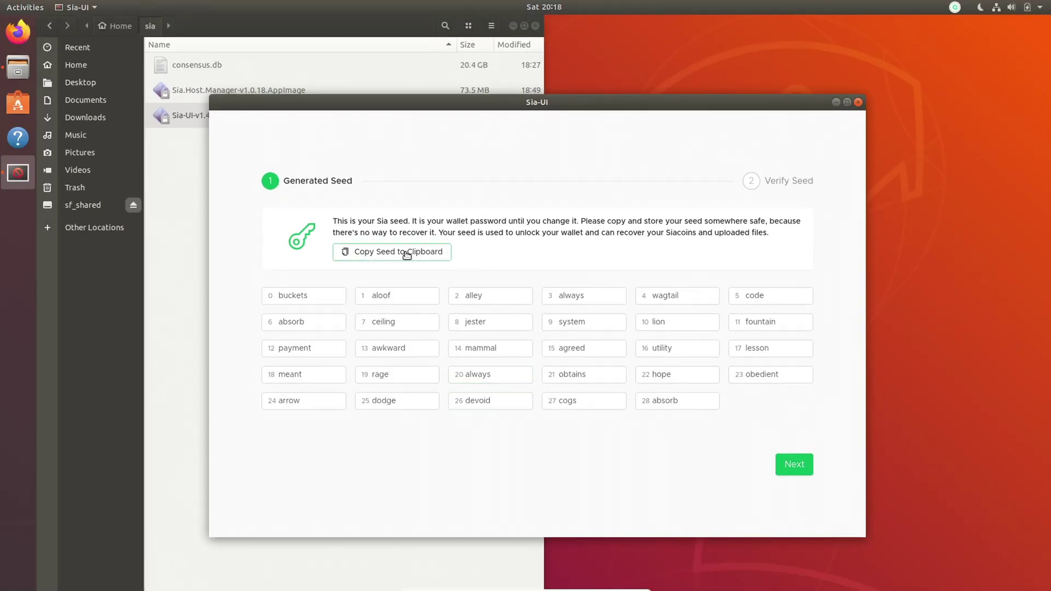
Launch Text Editor through the Activities application search.
{"action": "left_click", "coordinate": [25, 7]}
{"action": "left_click", "coordinate": [533, 39]}
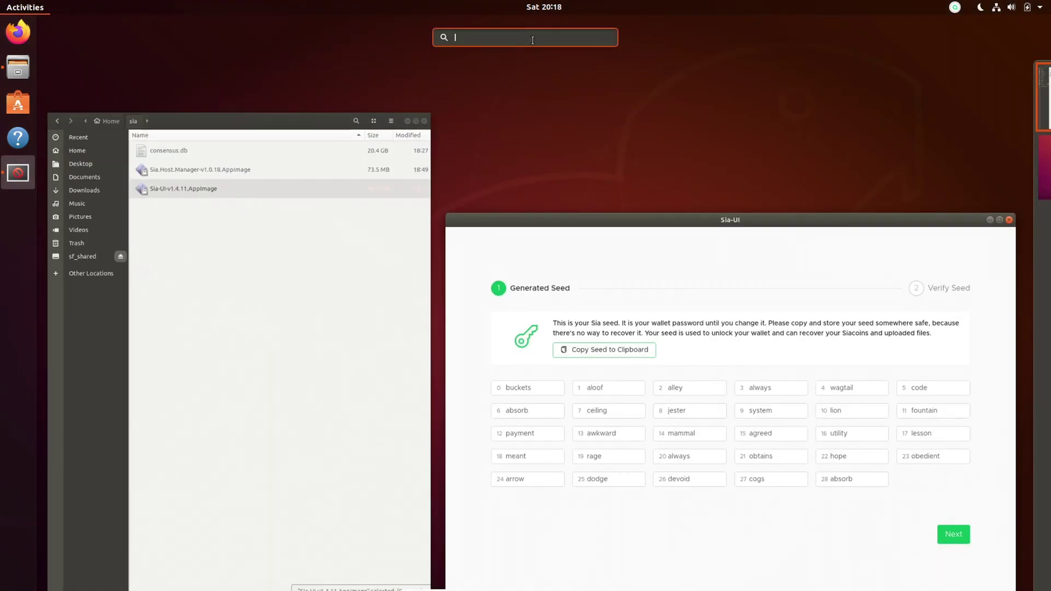
{"action": "type", "text": "get"}
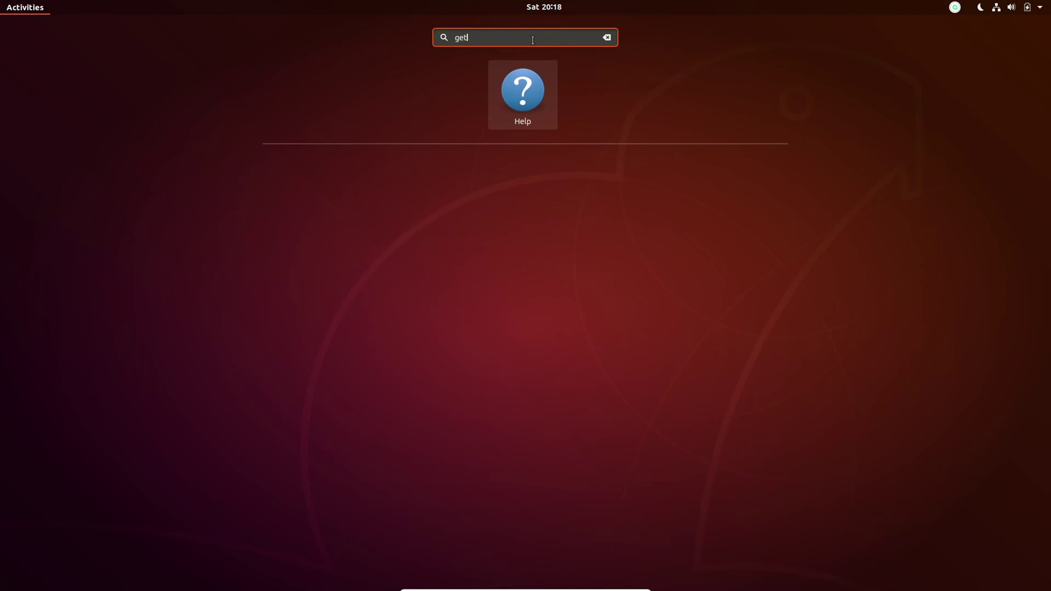
{"action": "key", "text": "BackSpace"}
{"action": "key", "text": "BackSpace"}
{"action": "type", "text": "edit"}
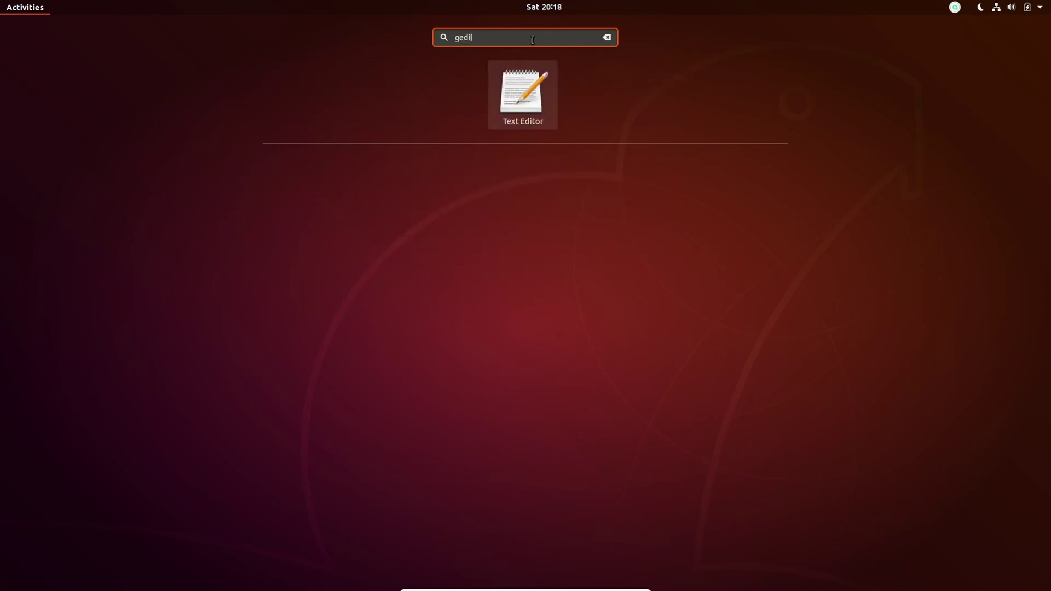
{"action": "key", "text": "Return"}
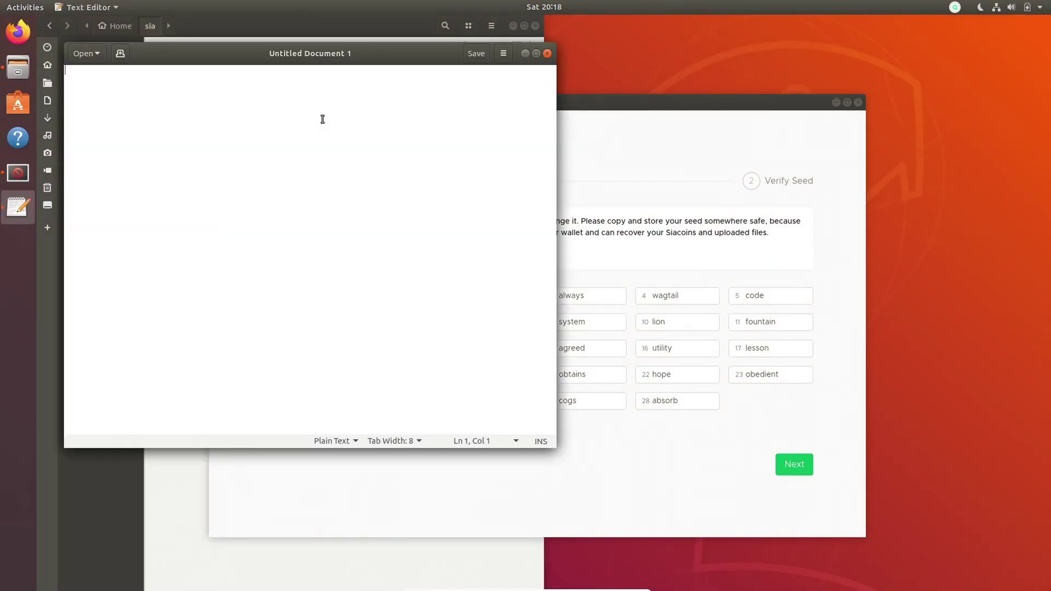
Paste the seed words and save them as a file named 'seed' in the sia folder.
{"action": "key", "text": "ctrl+v"}
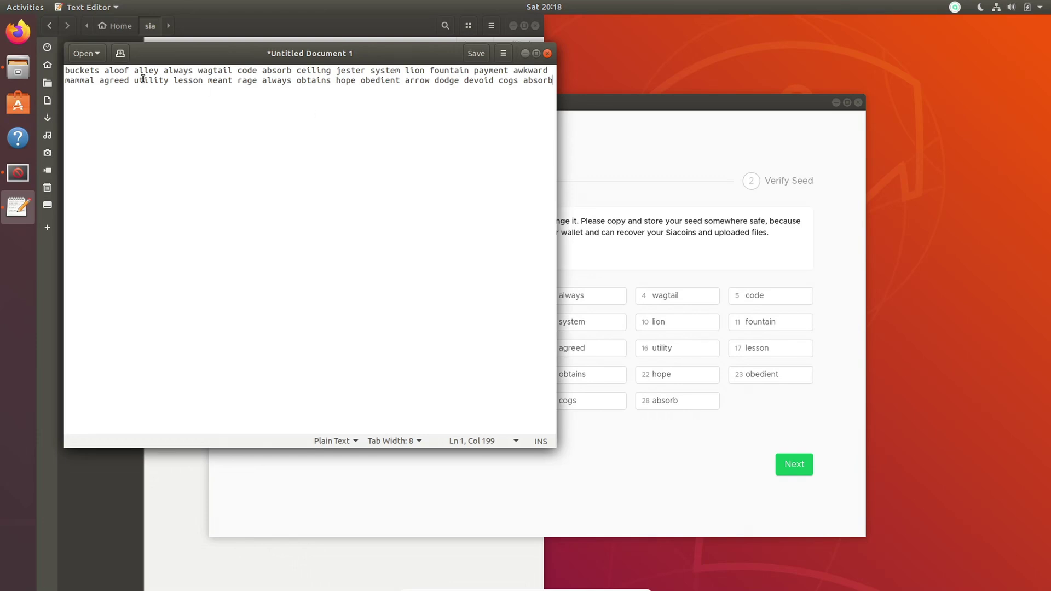
{"action": "left_click", "coordinate": [475, 49]}
{"action": "type", "text": "seed"}
{"action": "double_click", "coordinate": [218, 157]}
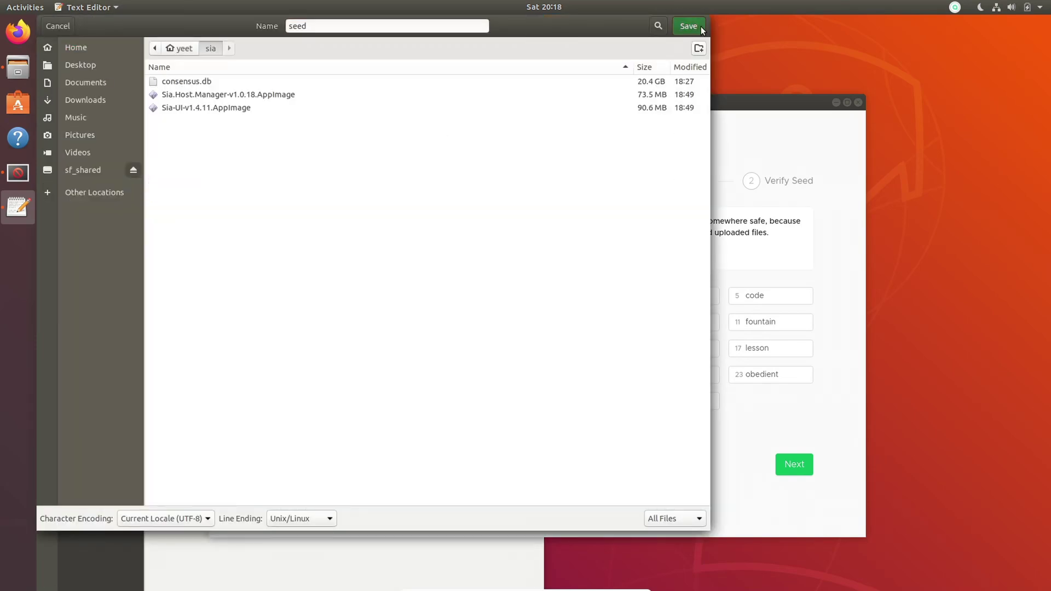
{"action": "left_click", "coordinate": [700, 26]}
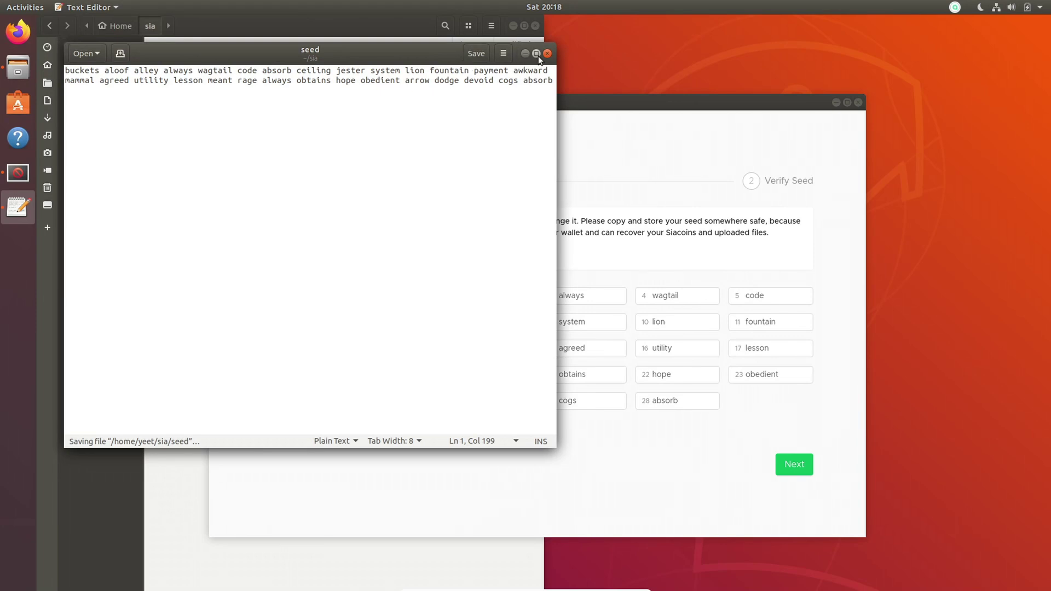
{"action": "left_click", "coordinate": [668, 200]}
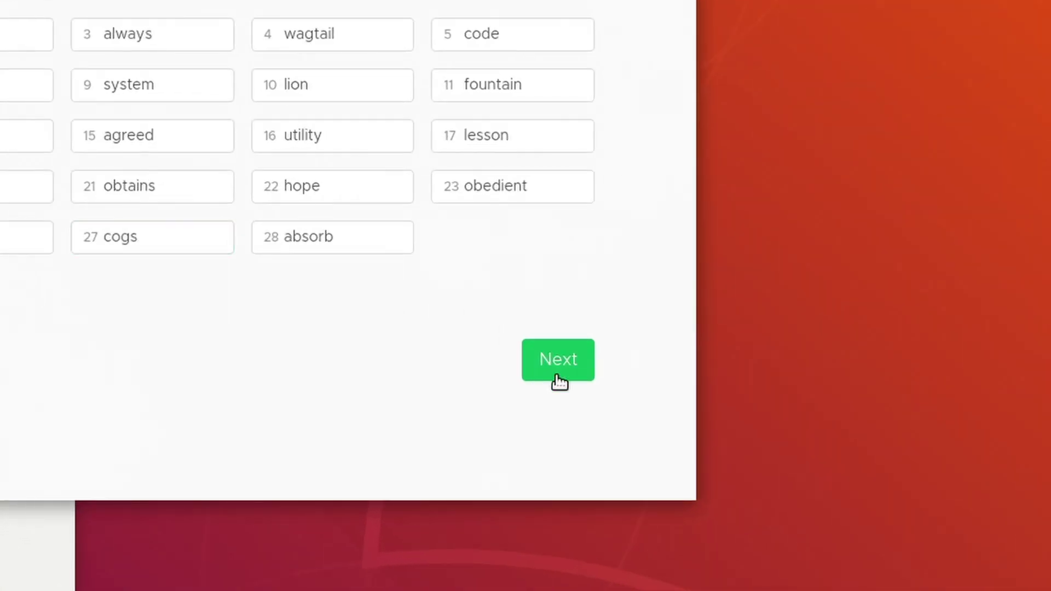
Fill in the four missing seed words to verify the wallet, then quit Sia-UI from the tray.
{"action": "left_click", "coordinate": [619, 389]}
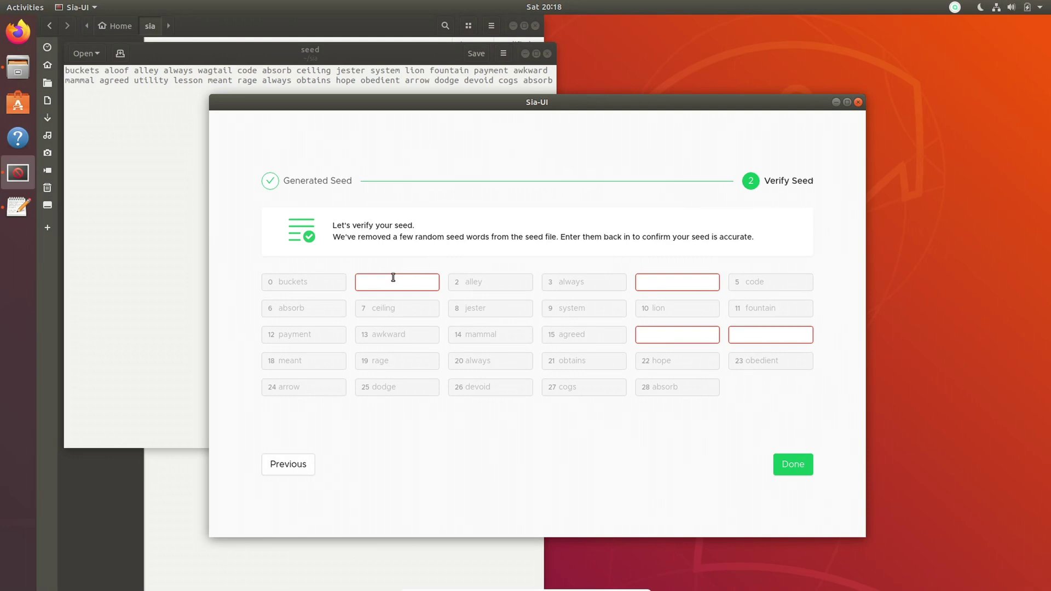
{"action": "left_click", "coordinate": [393, 281]}
{"action": "type", "text": "aloof"}
{"action": "left_click", "coordinate": [680, 282]}
{"action": "type", "text": "wagtail"}
{"action": "left_click", "coordinate": [673, 333]}
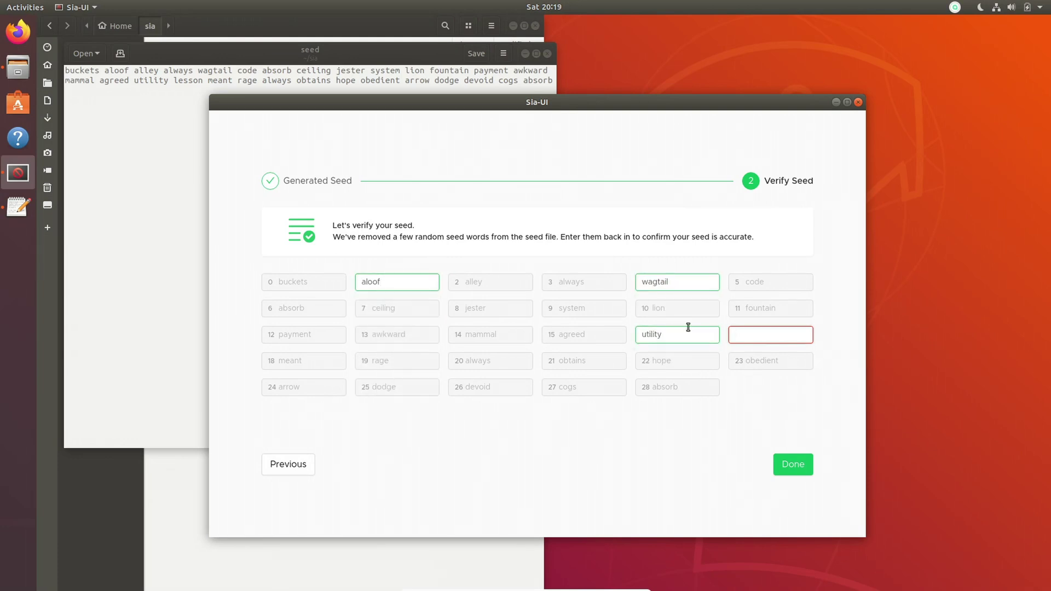
{"action": "key", "text": "Tab"}
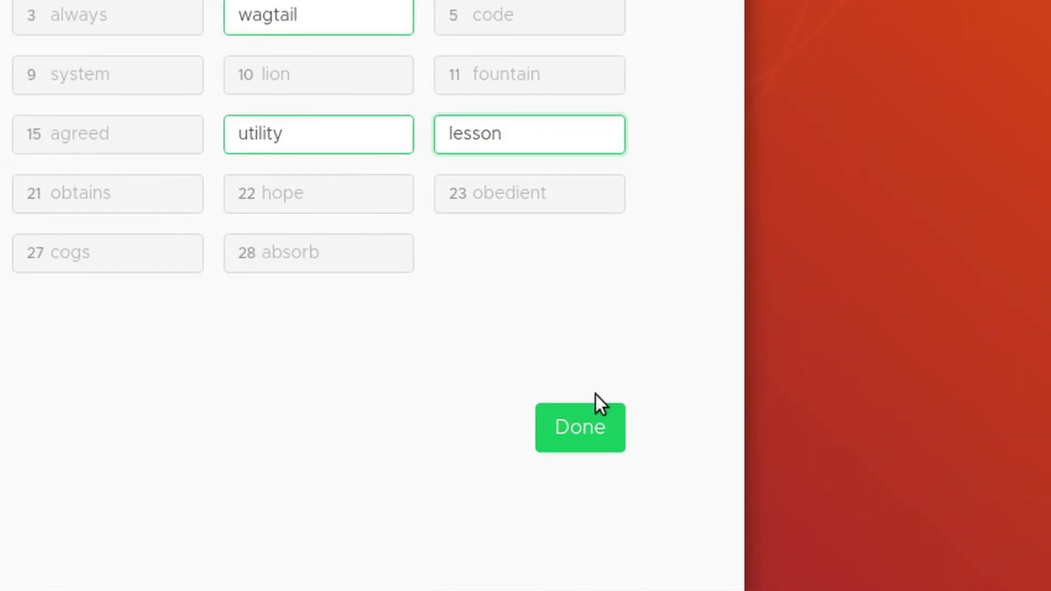
{"action": "left_click", "coordinate": [597, 418]}
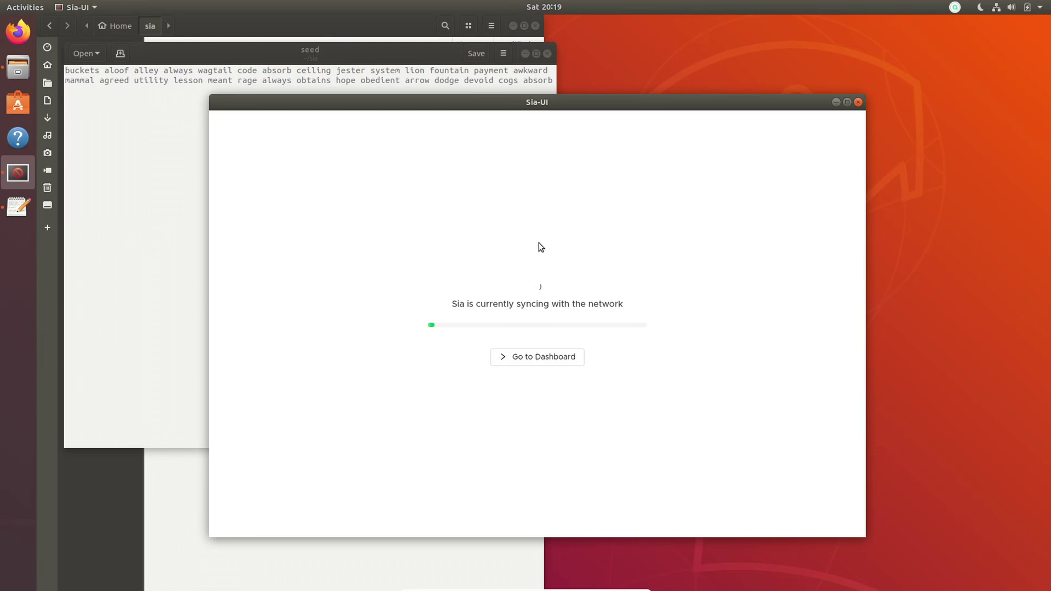
{"action": "left_click", "coordinate": [954, 7]}
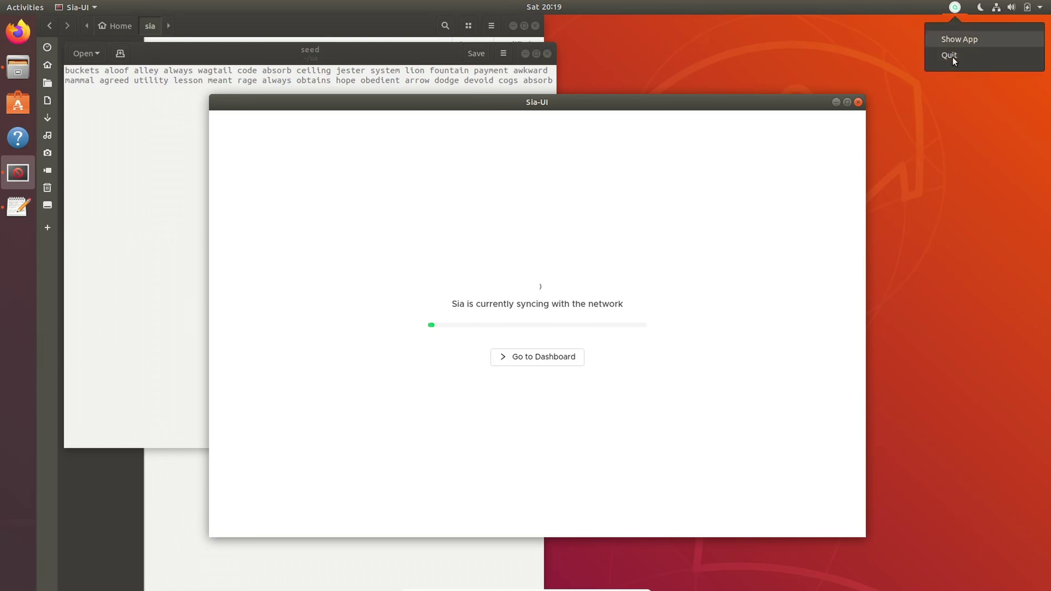
{"action": "left_click", "coordinate": [952, 55]}
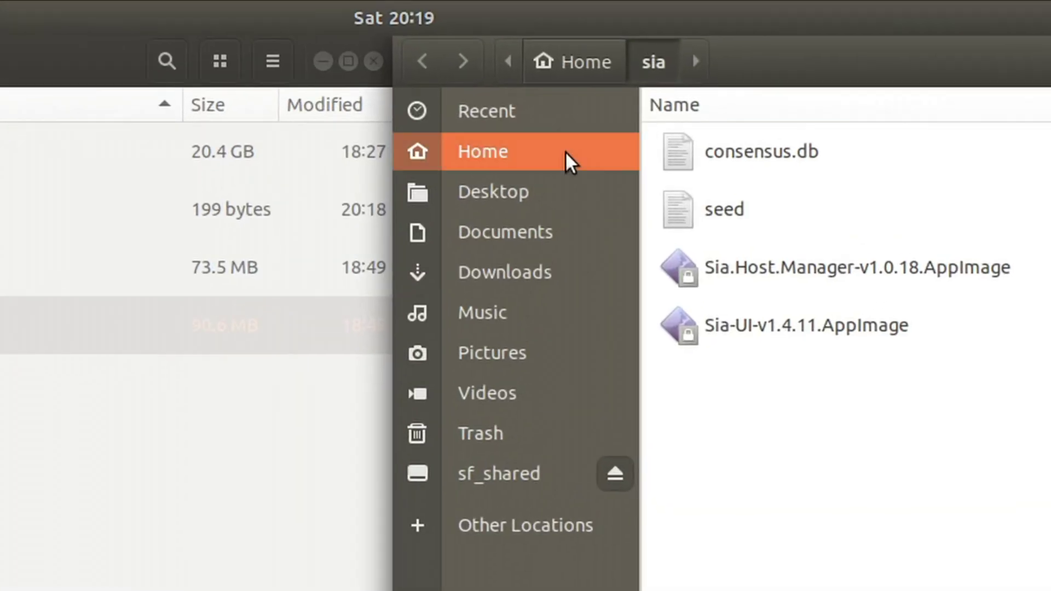
Show hidden files and move consensus.db into .config/Sia-UI/sia/consensus, replacing the 25.5 MB copy.
{"action": "left_click", "coordinate": [569, 161]}
{"action": "left_click", "coordinate": [1047, 61]}
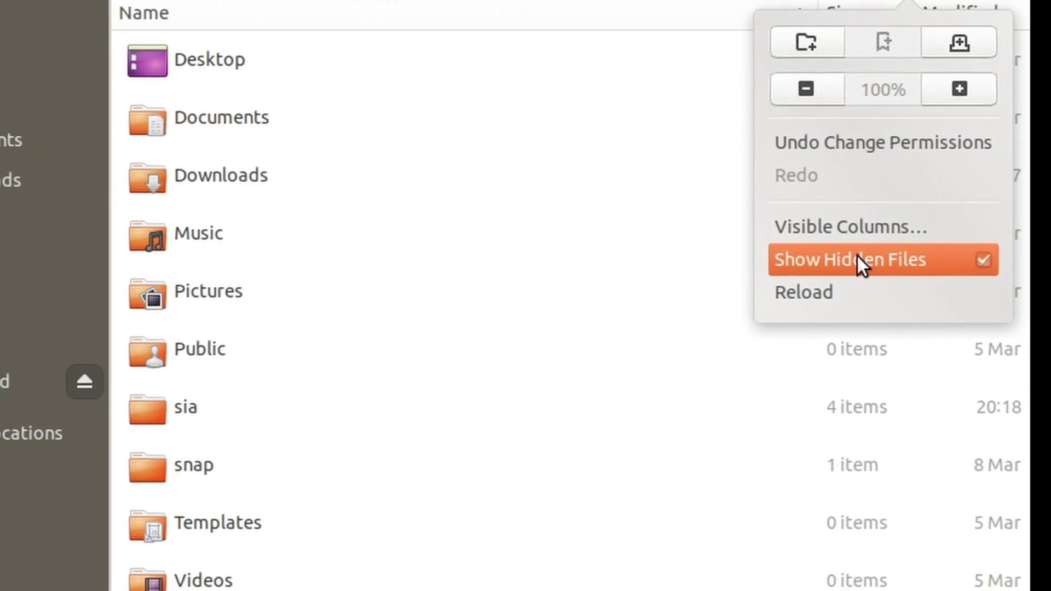
{"action": "left_click", "coordinate": [435, 378]}
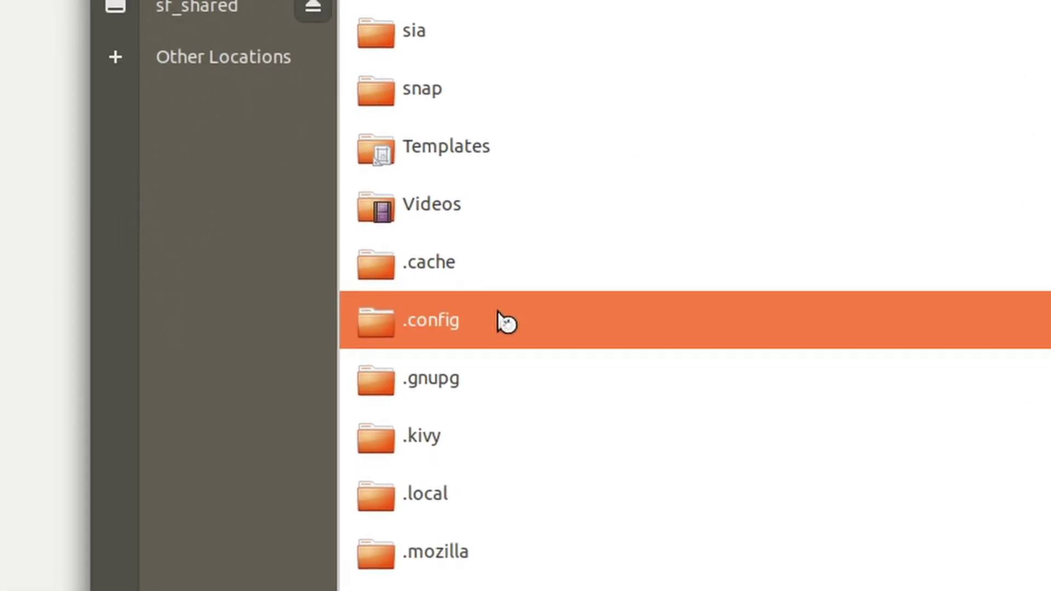
{"action": "double_click", "coordinate": [408, 331]}
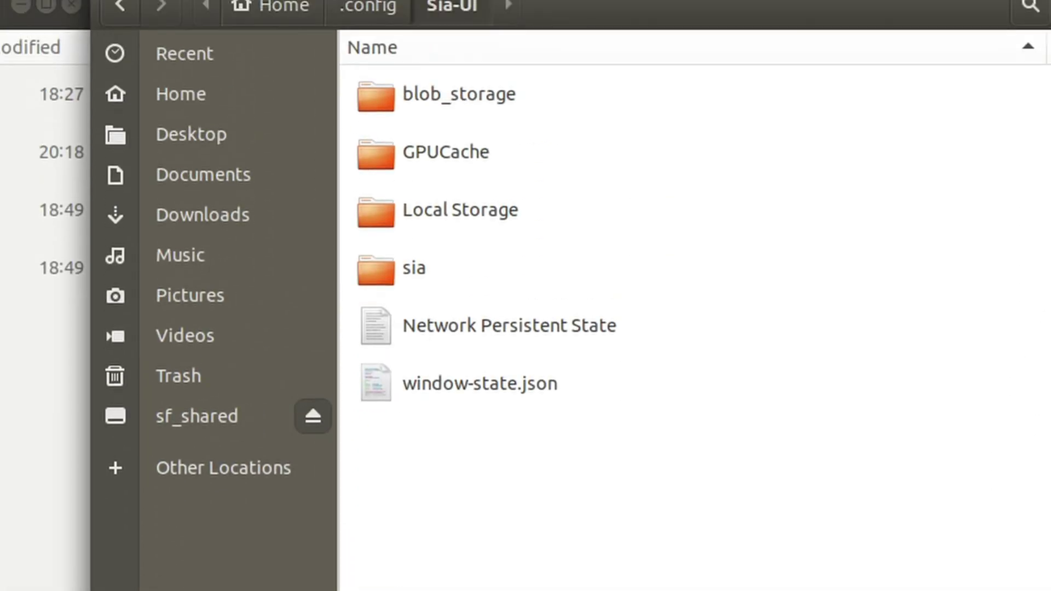
{"action": "double_click", "coordinate": [460, 276]}
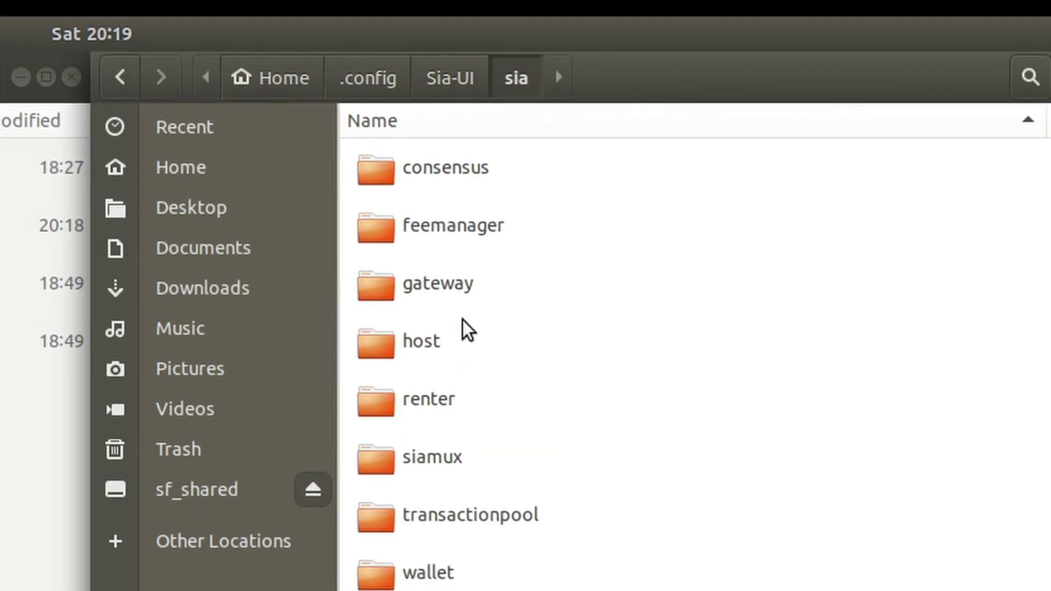
{"action": "double_click", "coordinate": [493, 164]}
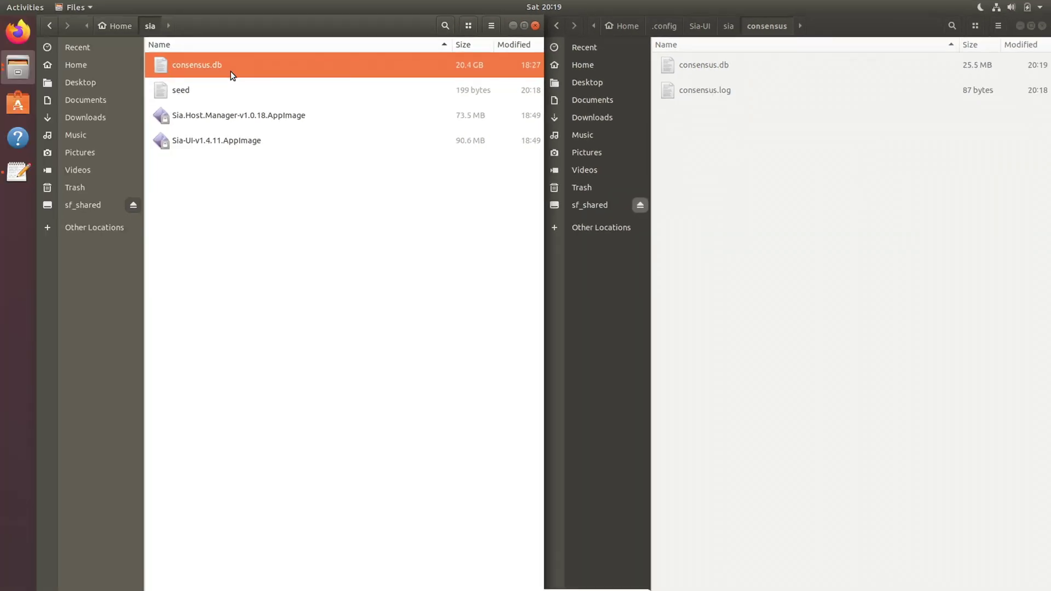
{"action": "left_click_drag", "start_coordinate": [230, 68], "coordinate": [753, 71]}
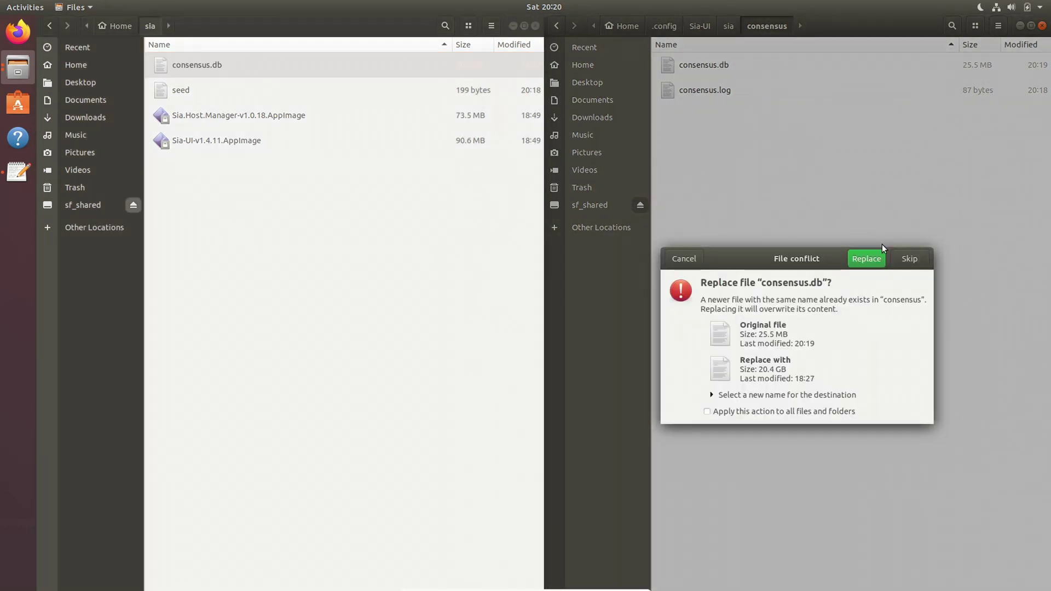
{"action": "left_click", "coordinate": [865, 193]}
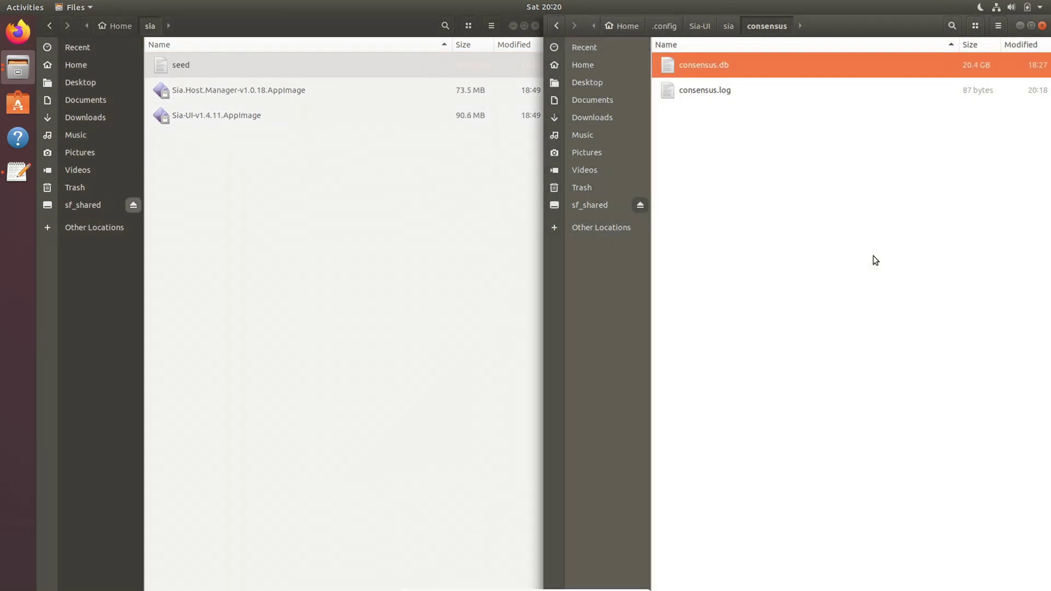
Relaunch the Sia-UI AppImage and open the saved seed file in Text Editor.
{"action": "left_click", "coordinate": [1043, 26]}
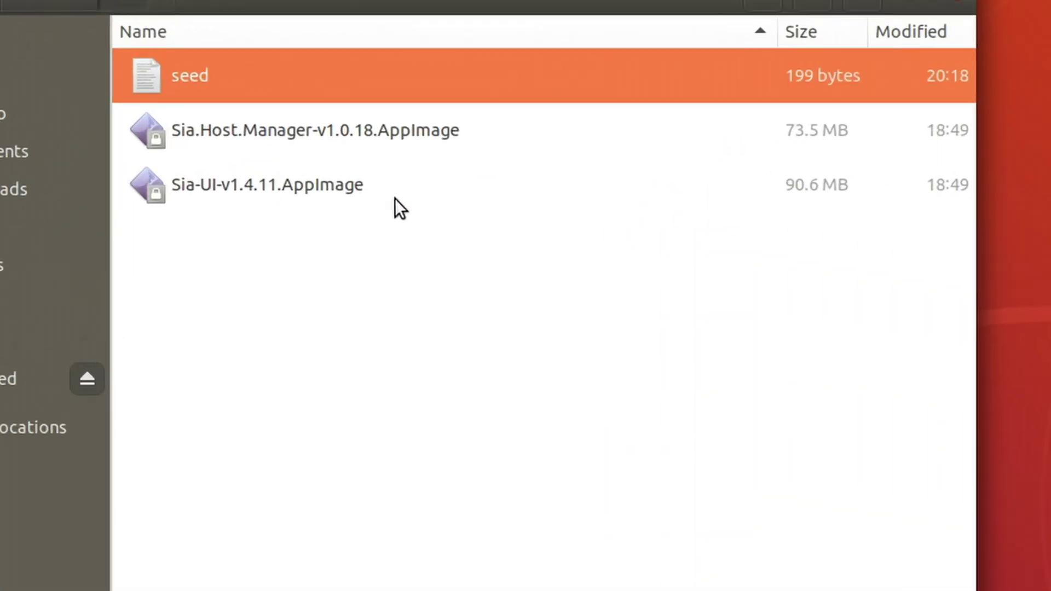
{"action": "left_click", "coordinate": [276, 121]}
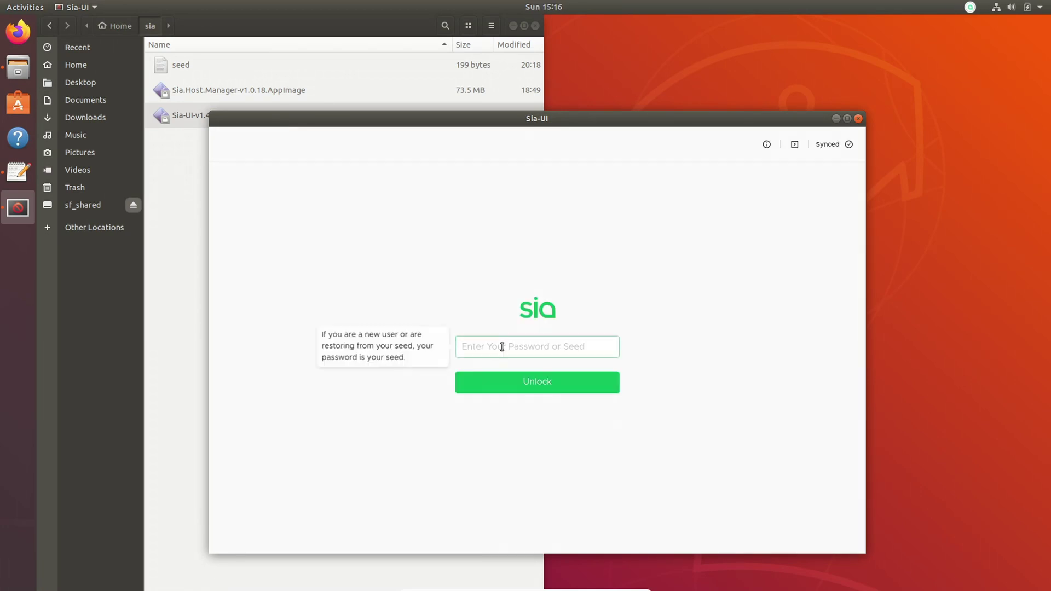
{"action": "double_click", "coordinate": [199, 63]}
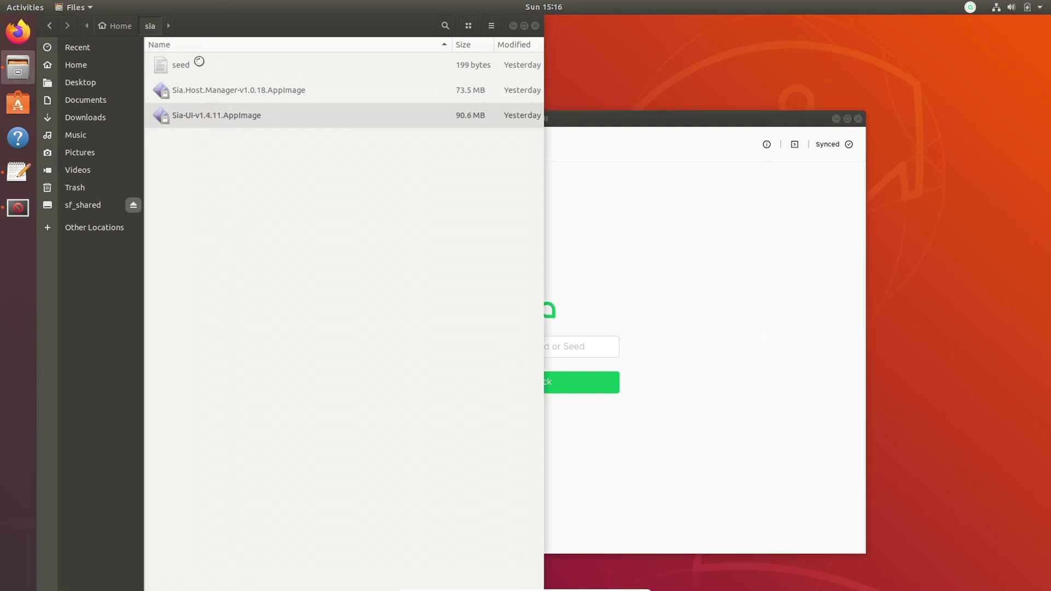
Select and copy the full seed text from the seed file.
{"action": "triple_click", "coordinate": [508, 73]}
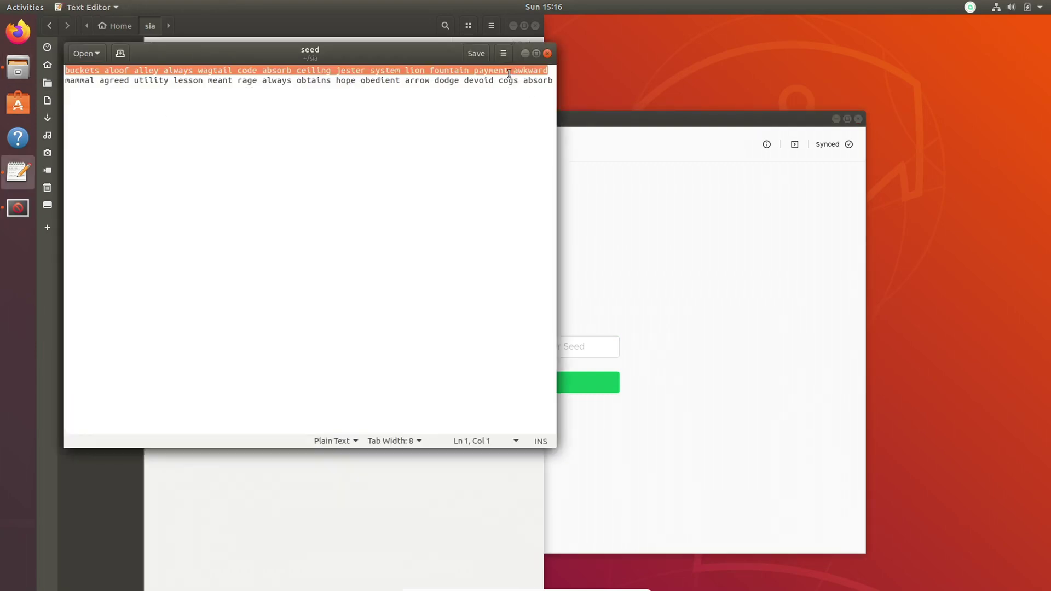
{"action": "key", "text": "ctrl+End"}
{"action": "key", "text": "ctrl+shift+Left"}
{"action": "key", "text": "End"}
{"action": "key", "text": "ctrl+shift+Left"}
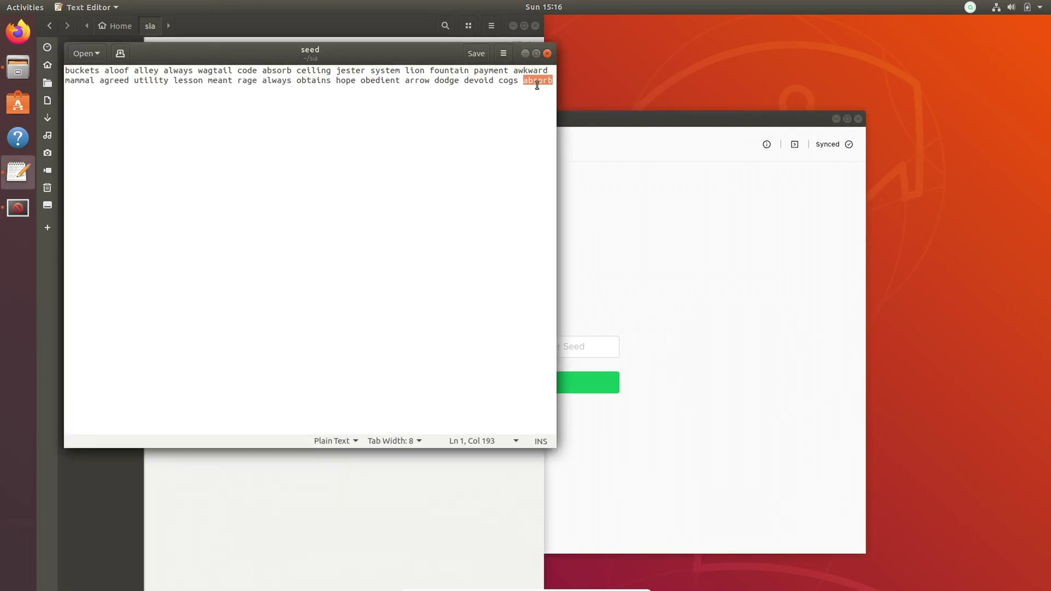
{"action": "key", "text": "ctrl+shift+Left"}
{"action": "key", "text": "ctrl+a"}
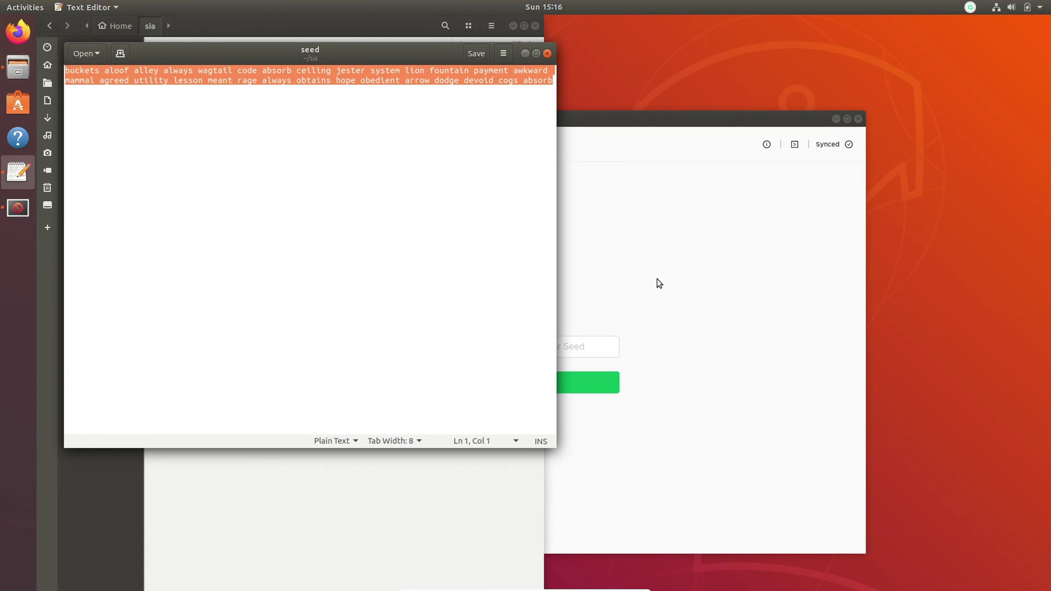
Paste the seed into Sia-UI's Password or Seed field to unlock the wallet.
{"action": "left_click", "coordinate": [658, 274]}
{"action": "left_click", "coordinate": [549, 349]}
{"action": "key", "text": "ctrl+v"}
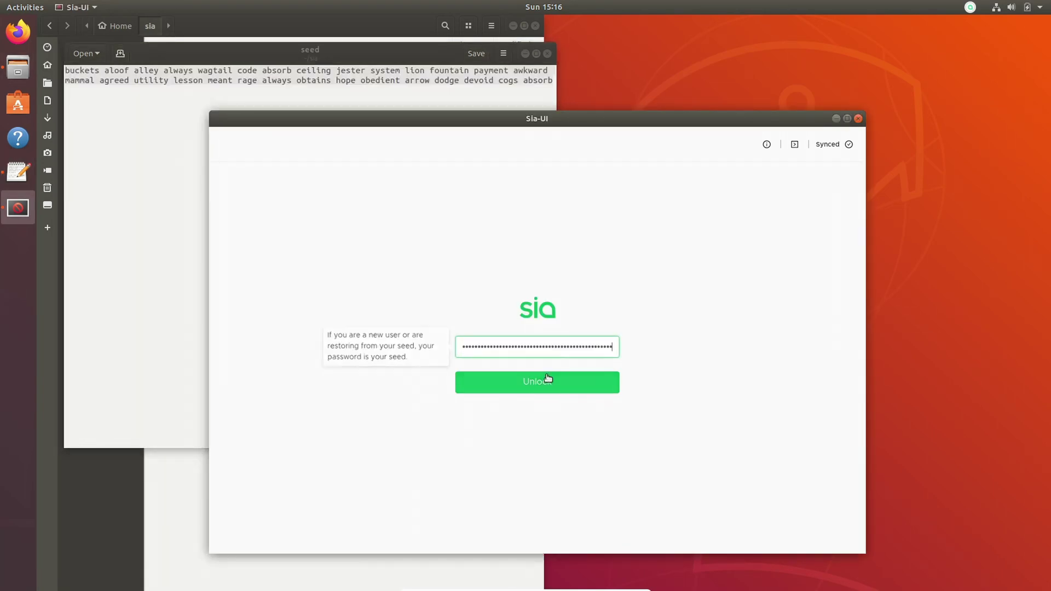
Unlock the Sia-UI wallet, generate a new receive address, copy it, then go back to Transactions.
{"action": "left_click", "coordinate": [546, 378]}
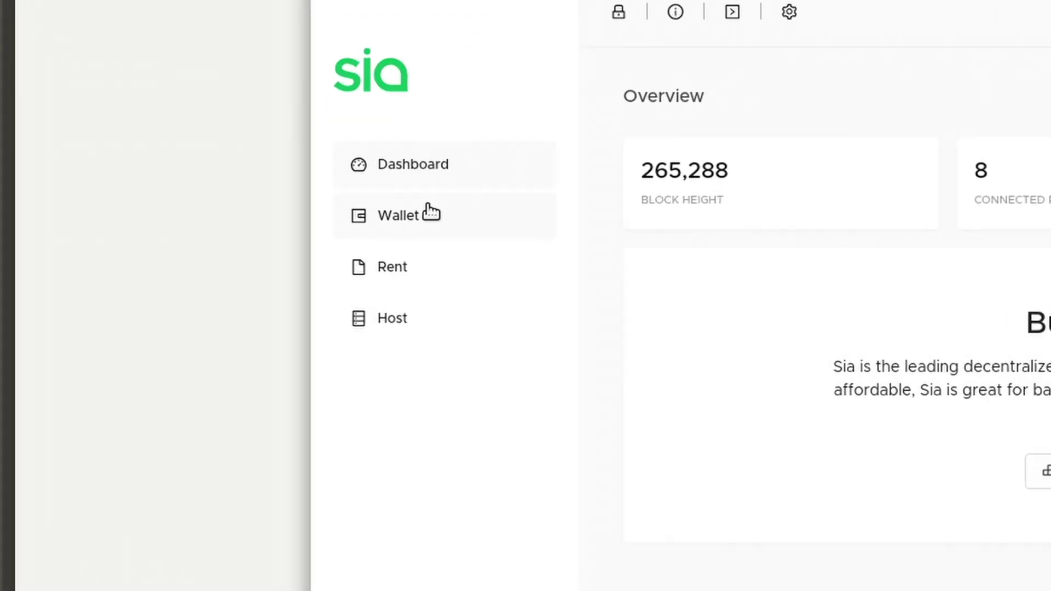
{"action": "left_click", "coordinate": [430, 213]}
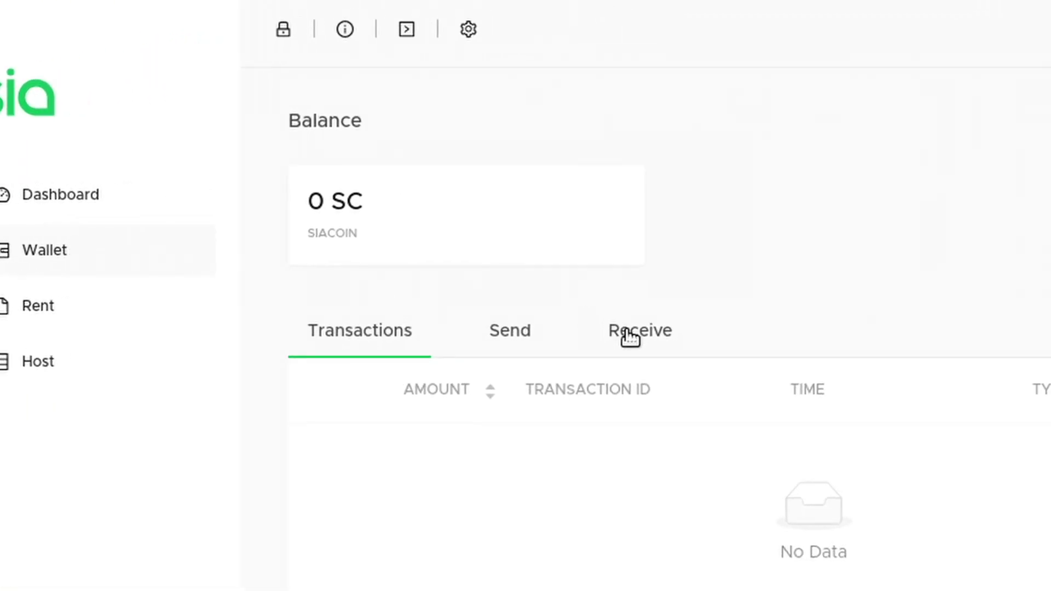
{"action": "left_click", "coordinate": [630, 338]}
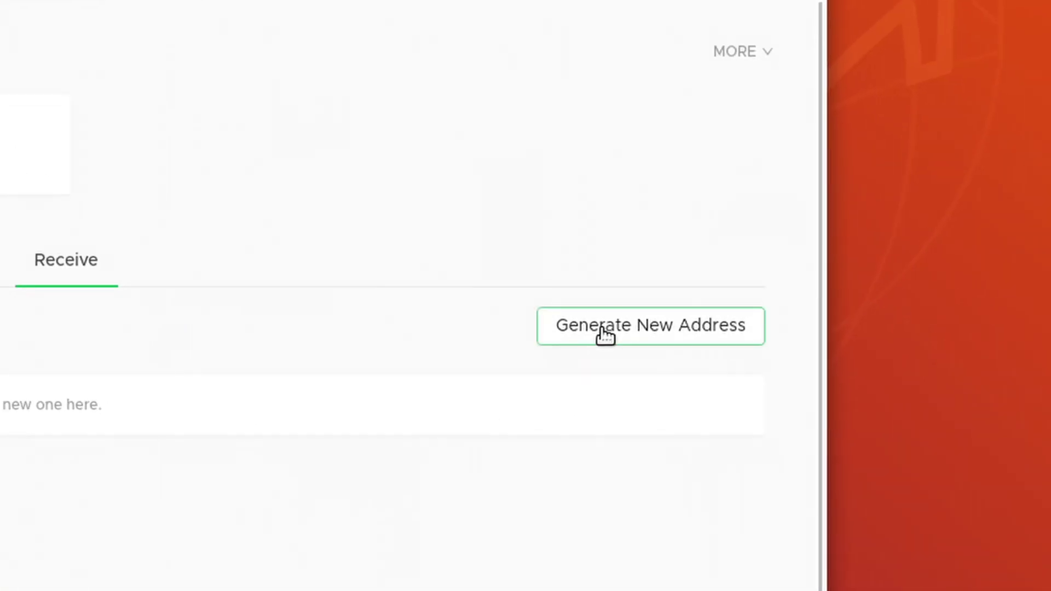
{"action": "left_click", "coordinate": [603, 333]}
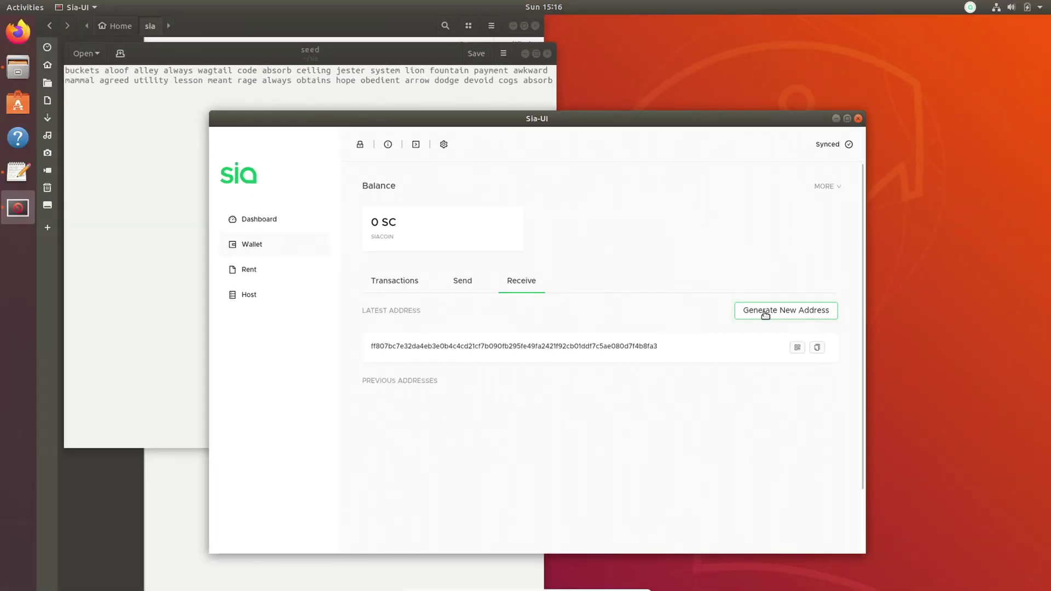
{"action": "left_click", "coordinate": [816, 347]}
{"action": "mouse_move", "coordinate": [617, 588]}
{"action": "left_click", "coordinate": [384, 282]}
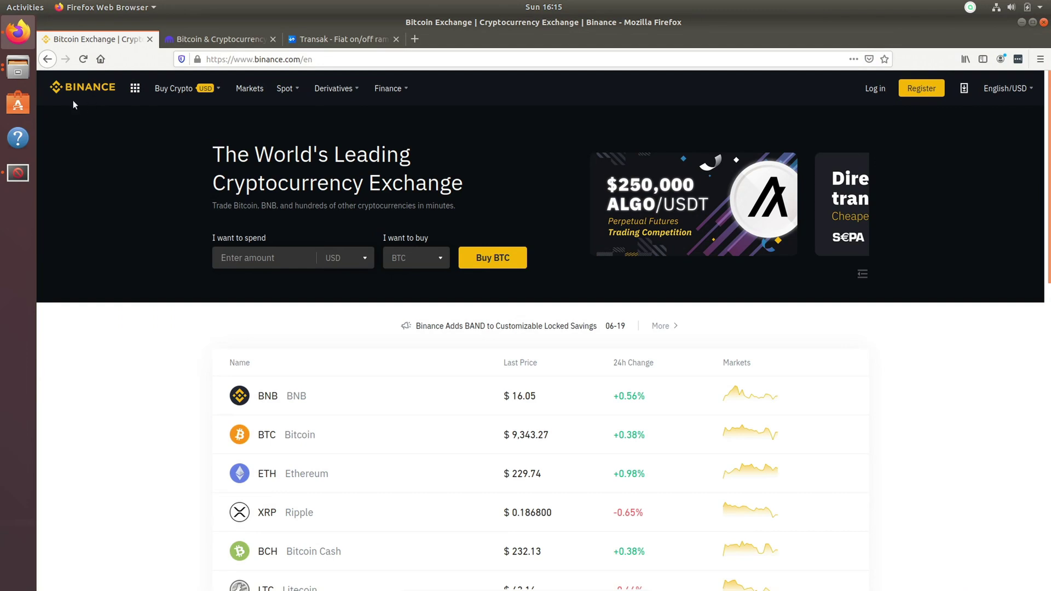
On the Transak page, switch the currency received for 100 USD from ETH to SC Siacoin.
{"action": "key", "text": "ctrl+Tab"}
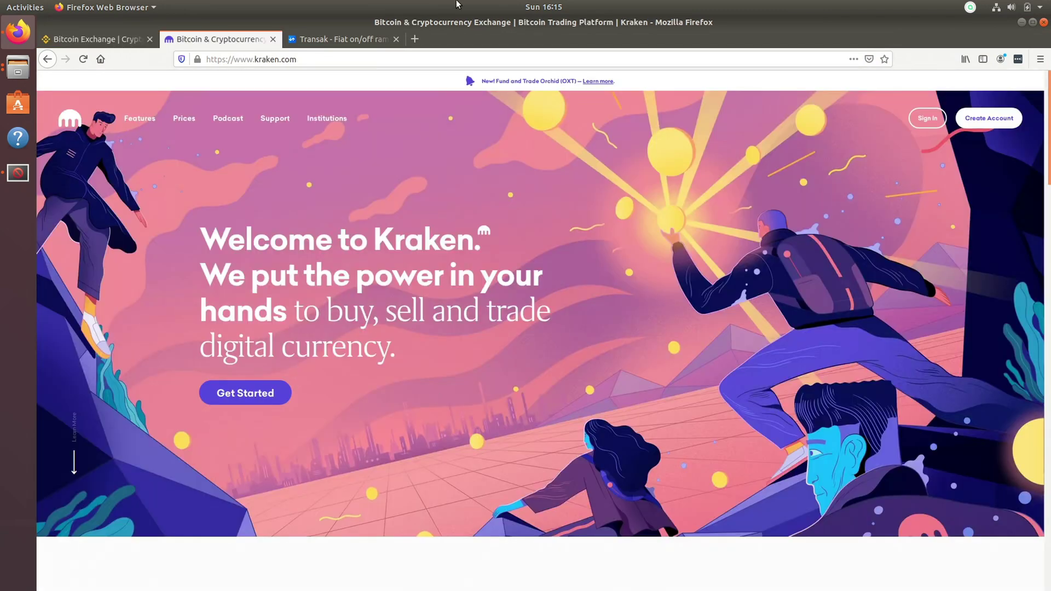
{"action": "left_click", "coordinate": [386, 38]}
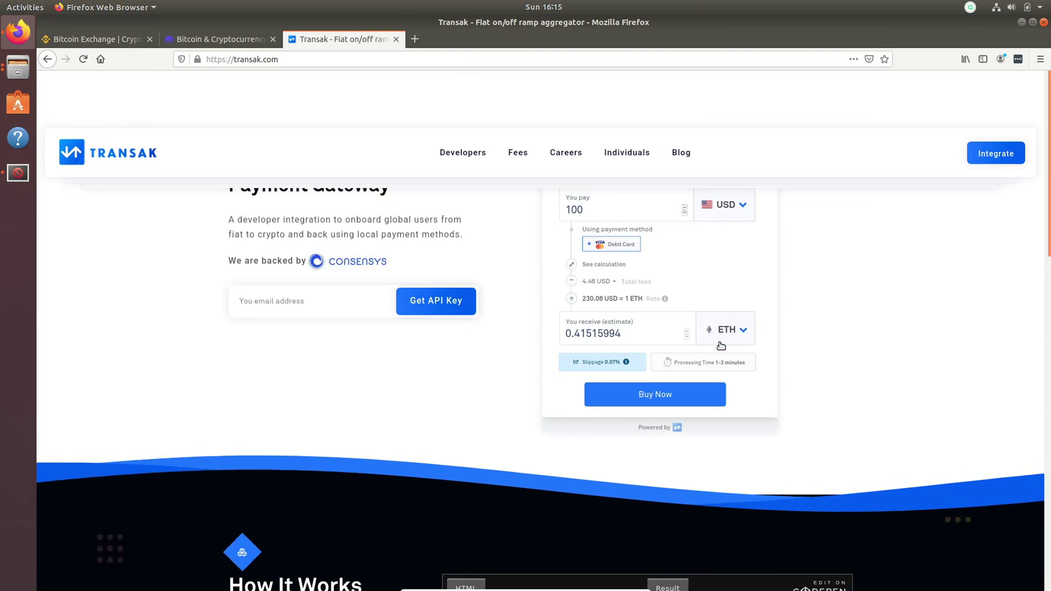
{"action": "left_click", "coordinate": [741, 333]}
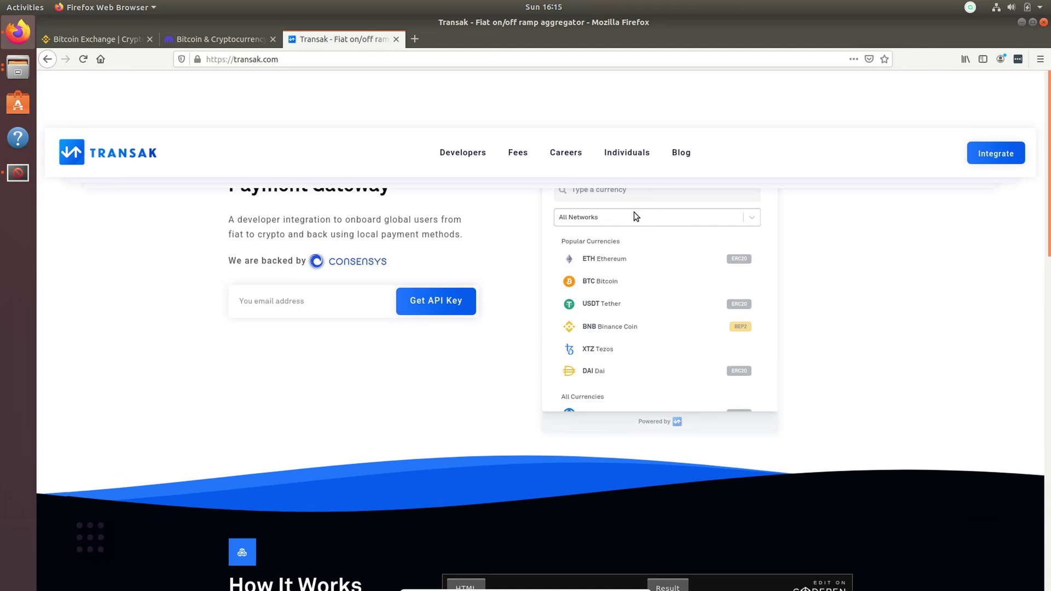
{"action": "type", "text": "sc"}
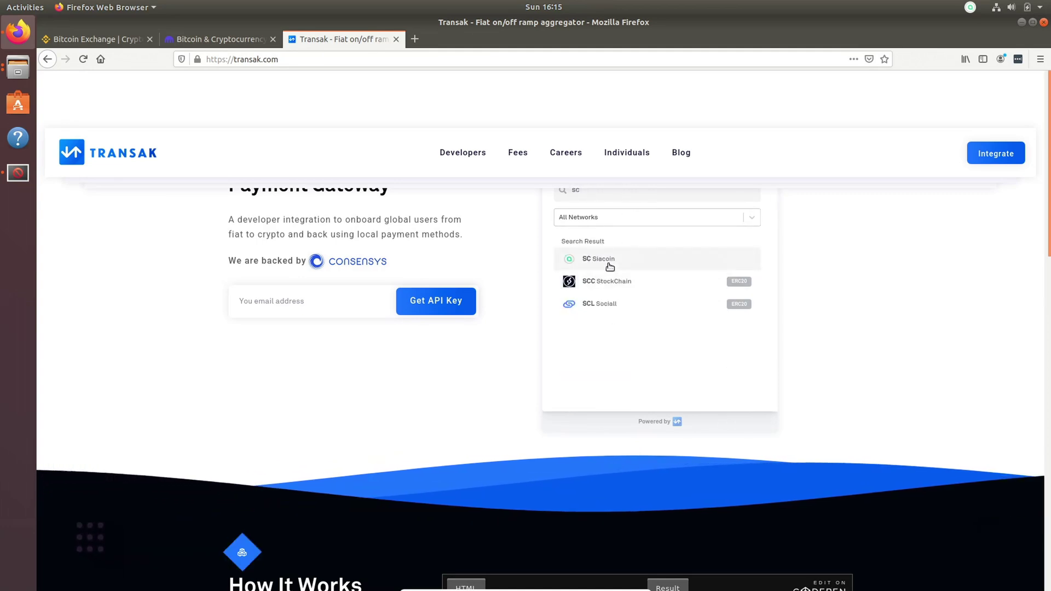
{"action": "left_click", "coordinate": [608, 266]}
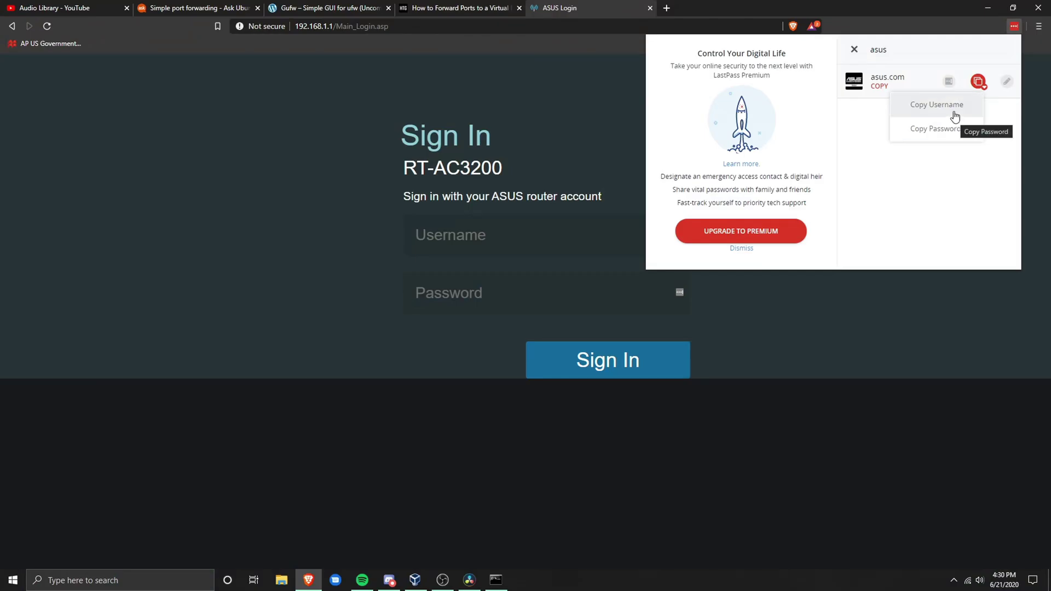
Sign in to the RT-AC3200 router using the username and password saved in LastPass.
{"action": "left_click", "coordinate": [956, 120]}
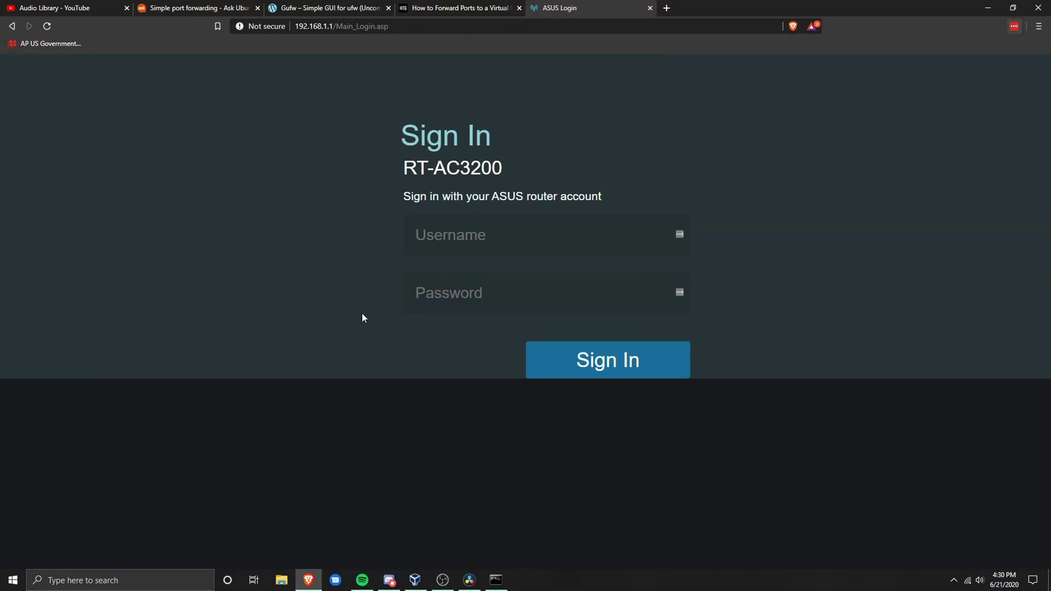
{"action": "left_click", "coordinate": [1015, 27]}
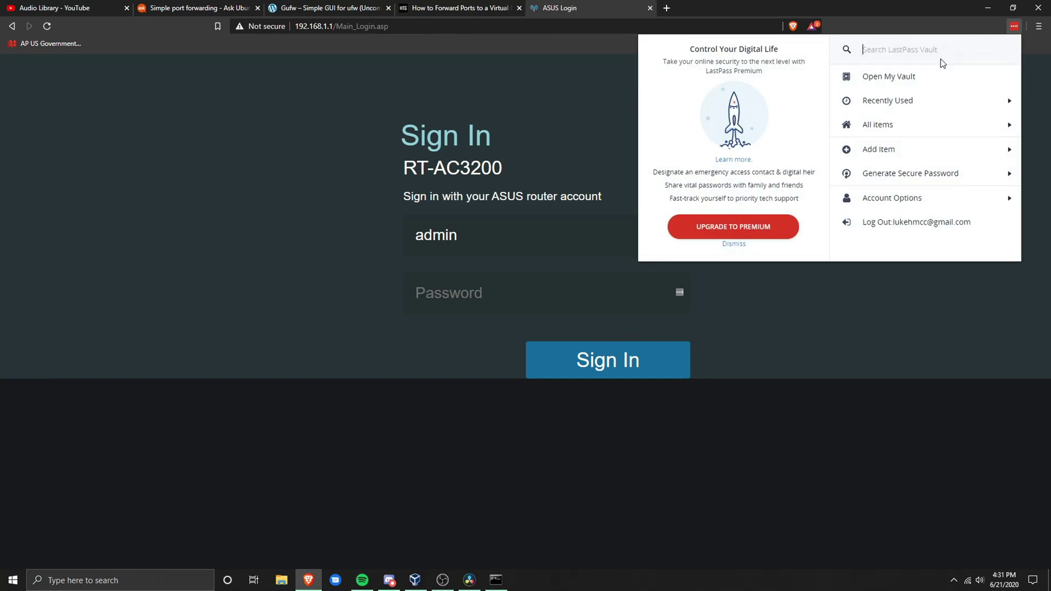
{"action": "type", "text": "asu"}
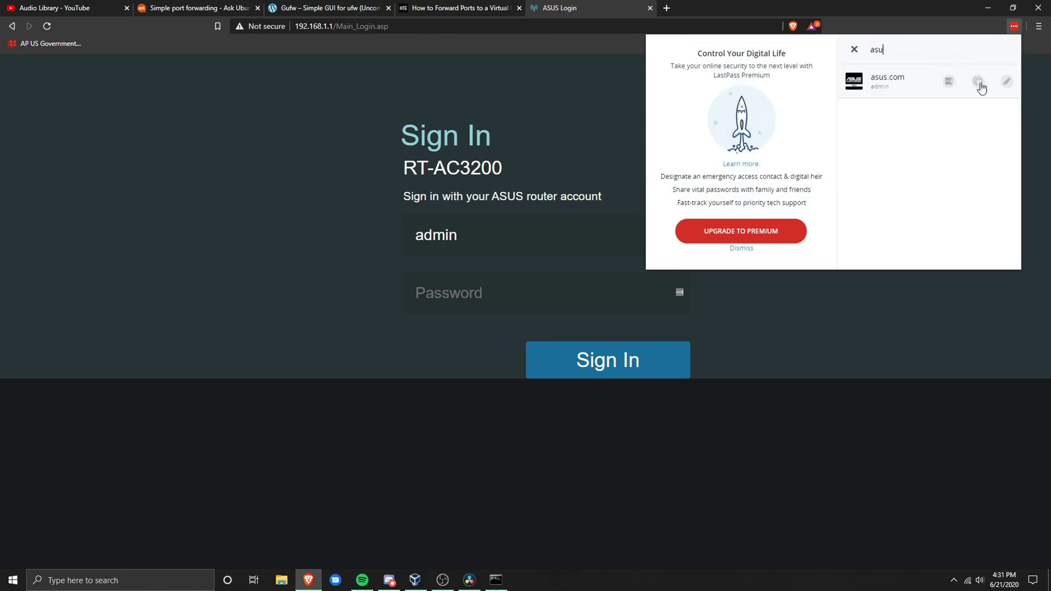
{"action": "left_click", "coordinate": [979, 82]}
{"action": "left_click", "coordinate": [935, 128]}
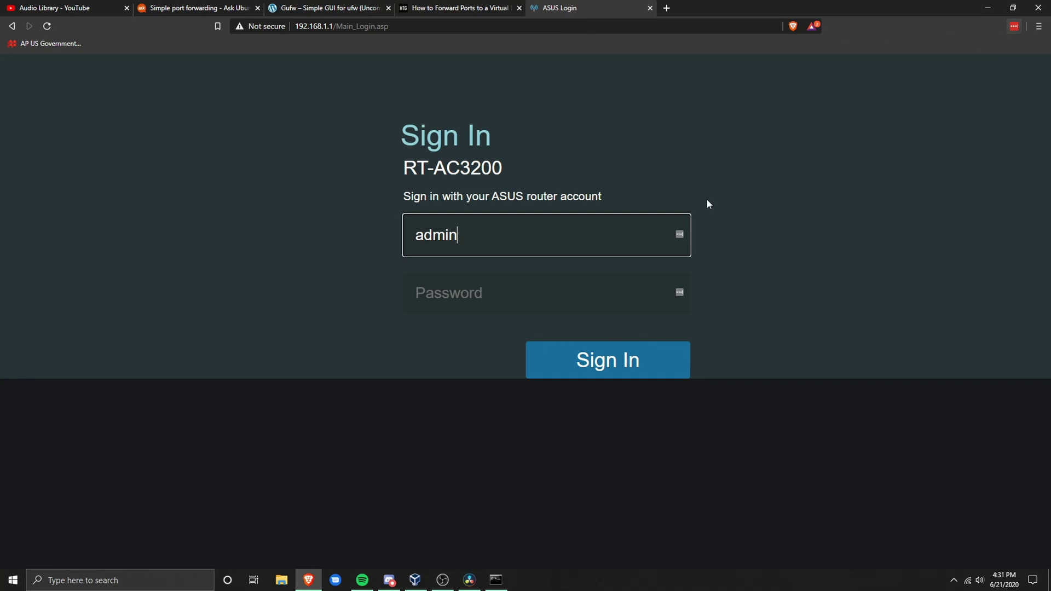
{"action": "left_click", "coordinate": [667, 293]}
{"action": "key", "text": "ctrl+v"}
{"action": "left_click", "coordinate": [575, 358]}
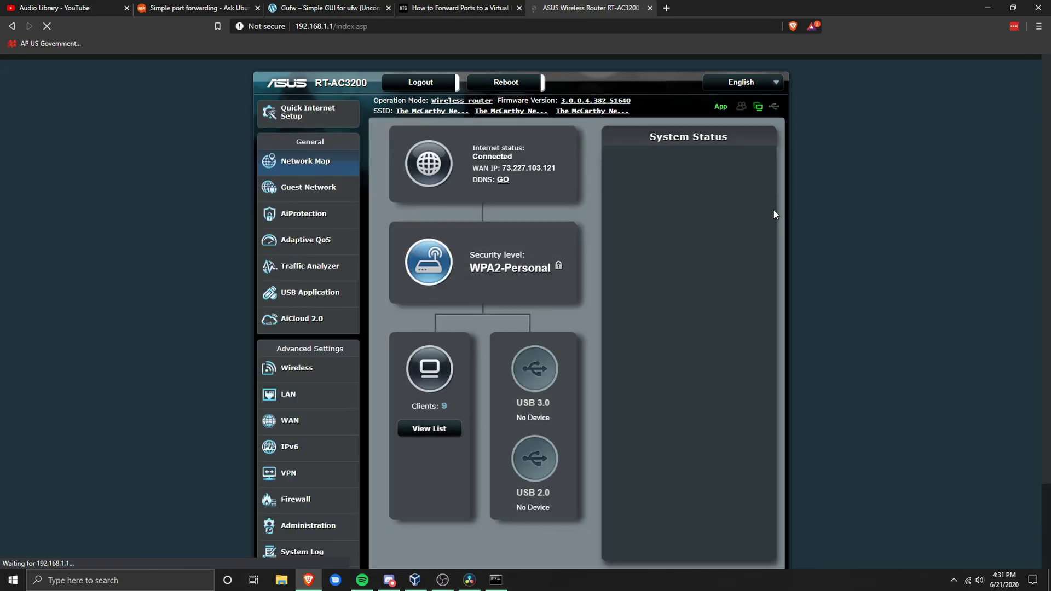
Dismiss the LastPass save prompt and start a new rule under WAN > Virtual Server / Port Forwarding.
{"action": "left_click", "coordinate": [946, 138]}
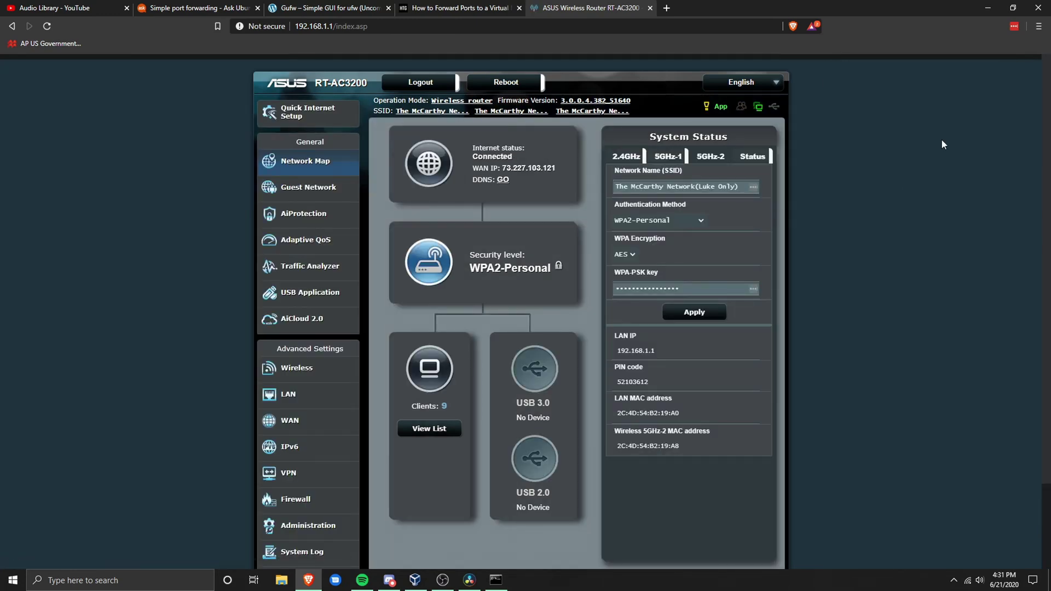
{"action": "left_click", "coordinate": [340, 421]}
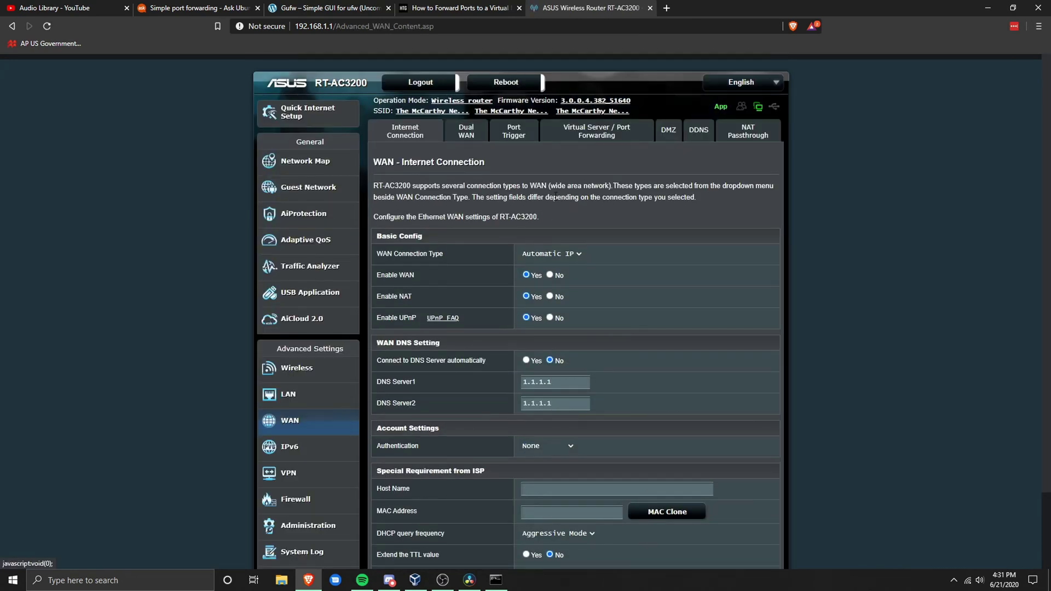
{"action": "left_click", "coordinate": [616, 136]}
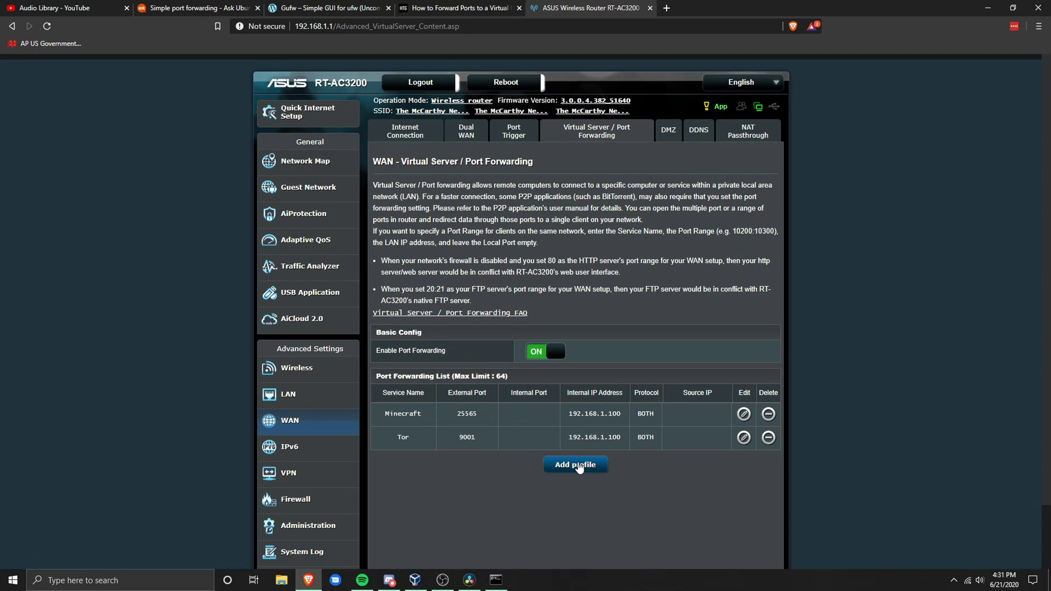
{"action": "left_click", "coordinate": [579, 467]}
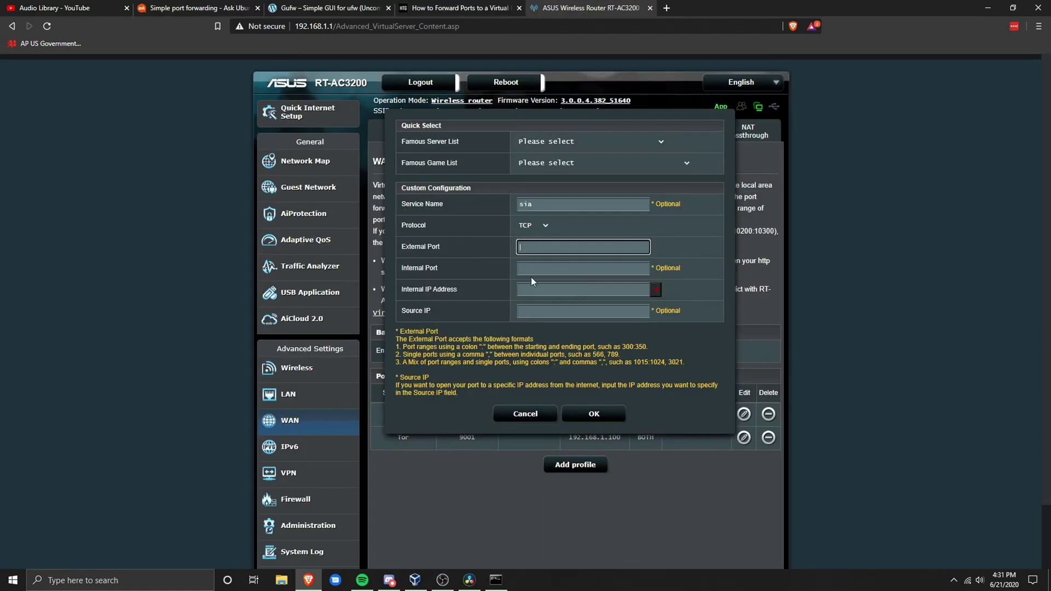
{"action": "left_click", "coordinate": [599, 286]}
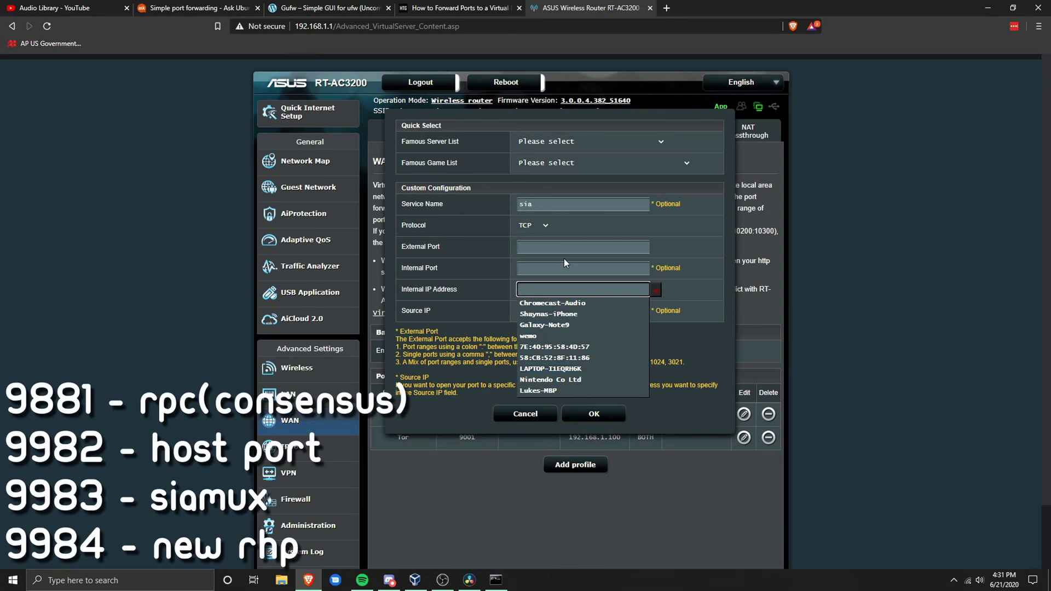
Save the sia rule forwarding external port 9981 to 192.168.1.100.
{"action": "left_click", "coordinate": [569, 368]}
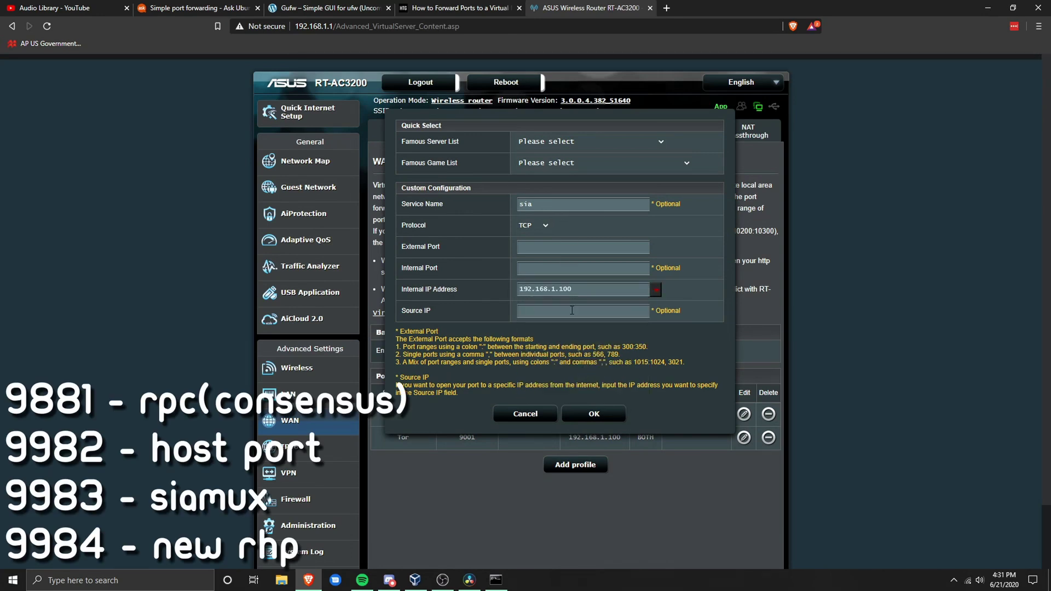
{"action": "left_click", "coordinate": [595, 248]}
{"action": "type", "text": "9981"}
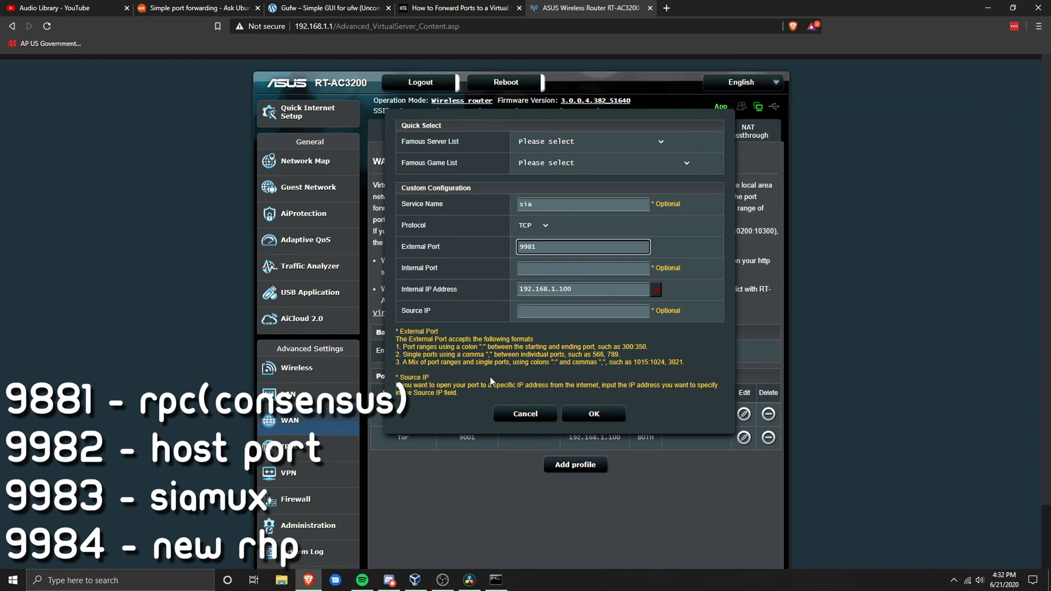
{"action": "type", "text": ":9984"}
{"action": "key", "text": "BackSpace"}
{"action": "key", "text": "BackSpace"}
{"action": "key", "text": "BackSpace"}
{"action": "key", "text": "BackSpace"}
{"action": "key", "text": "BackSpace"}
{"action": "left_click", "coordinate": [581, 414]}
Add a sia rule forwarding port 9982 to 192.168.1.100.
{"action": "left_click", "coordinate": [576, 487]}
{"action": "left_click", "coordinate": [567, 204]}
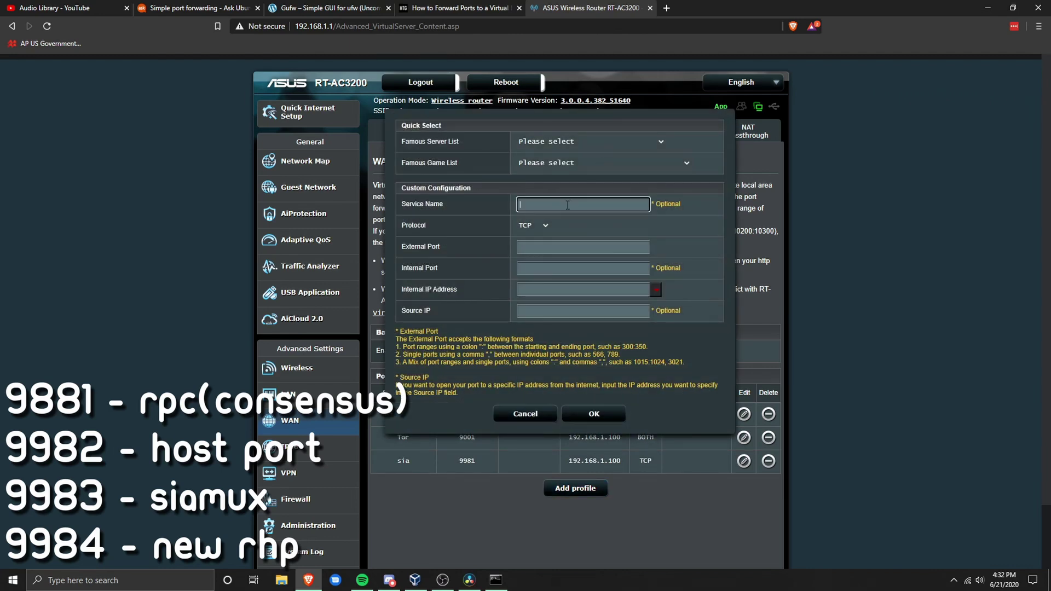
{"action": "left_click", "coordinate": [564, 247]}
{"action": "type", "text": "9982"}
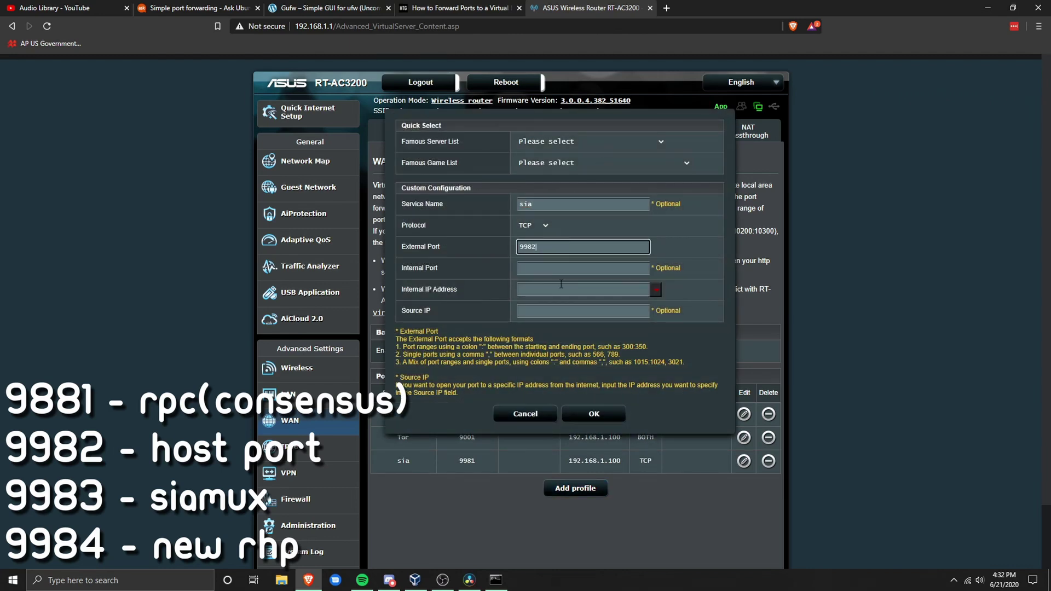
{"action": "left_click", "coordinate": [655, 289]}
{"action": "left_click", "coordinate": [580, 368]}
{"action": "left_click", "coordinate": [595, 414]}
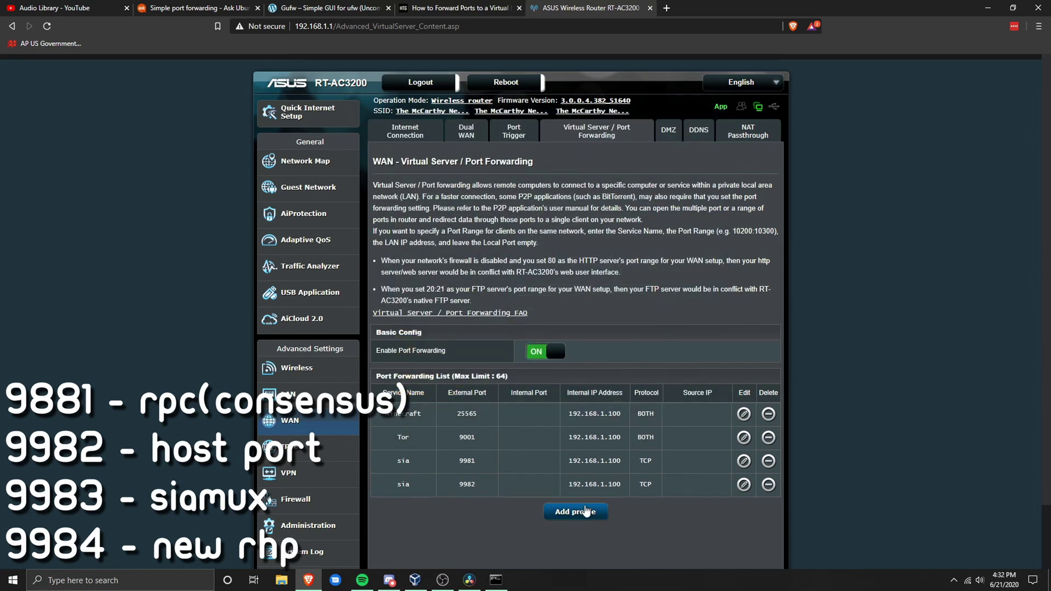
Add a sia rule forwarding port 9983 to 192.168.1.100.
{"action": "left_click", "coordinate": [575, 511]}
{"action": "left_click", "coordinate": [655, 289]}
{"action": "left_click", "coordinate": [581, 370]}
{"action": "left_click", "coordinate": [545, 204]}
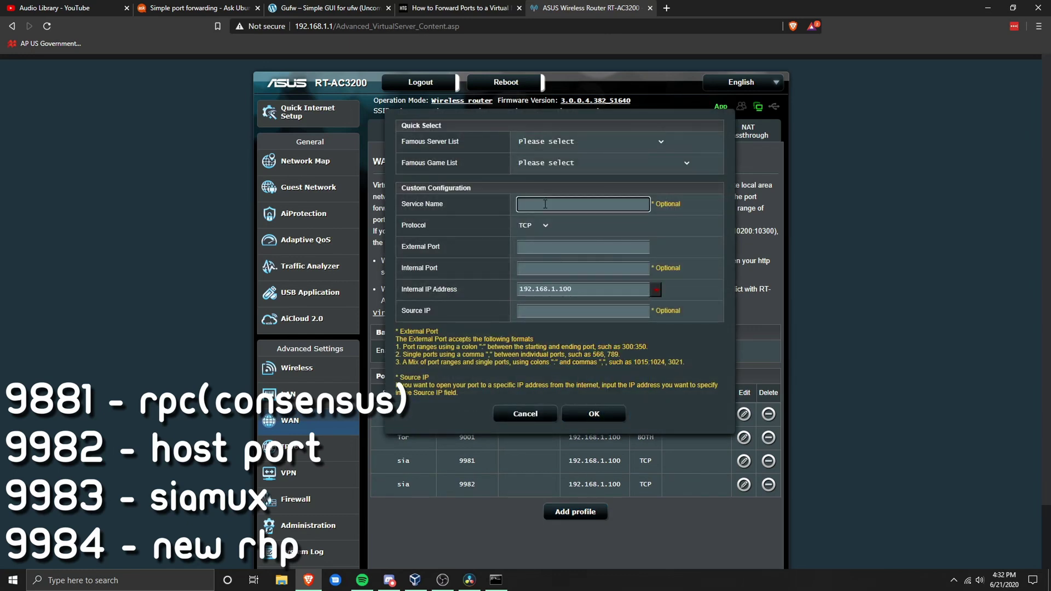
{"action": "left_click", "coordinate": [558, 248]}
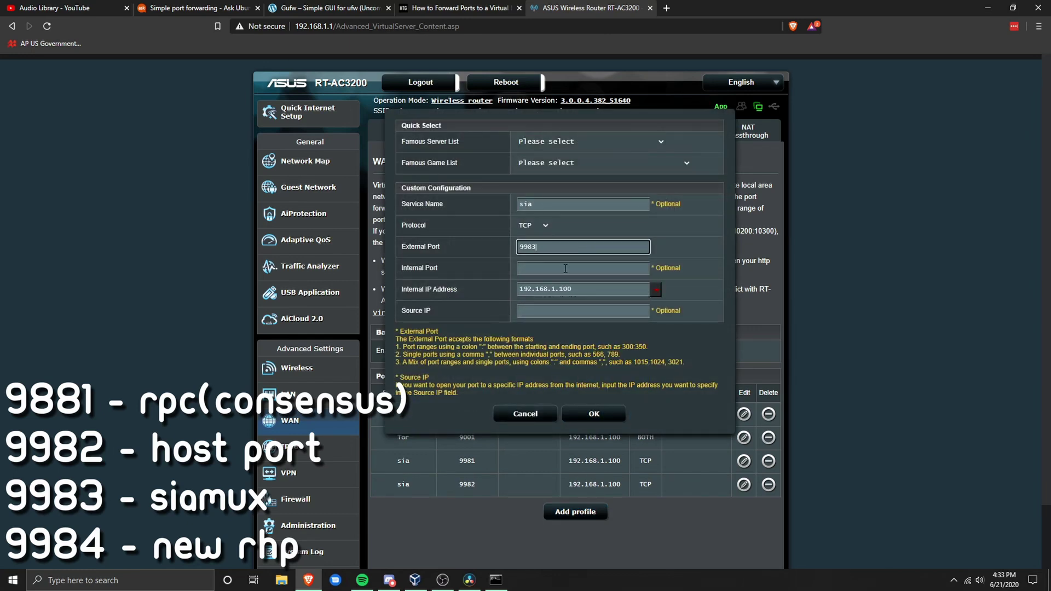
{"action": "left_click", "coordinate": [576, 417]}
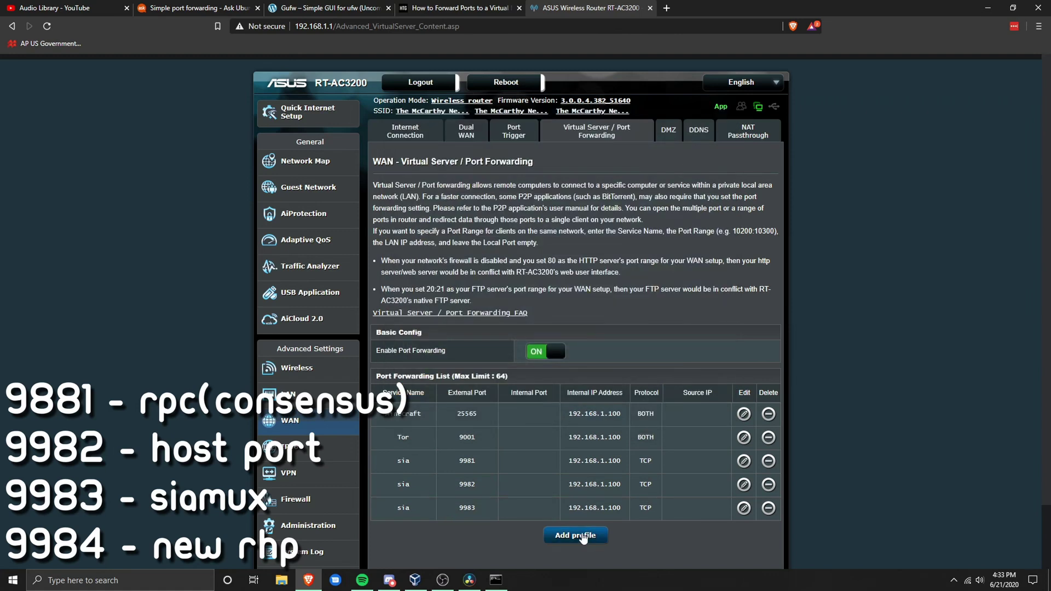
Add the fourth sia rule for port 9984 to 192.168.1.100, correcting the mistyped service name.
{"action": "left_click", "coordinate": [580, 535]}
{"action": "type", "text": "9984"}
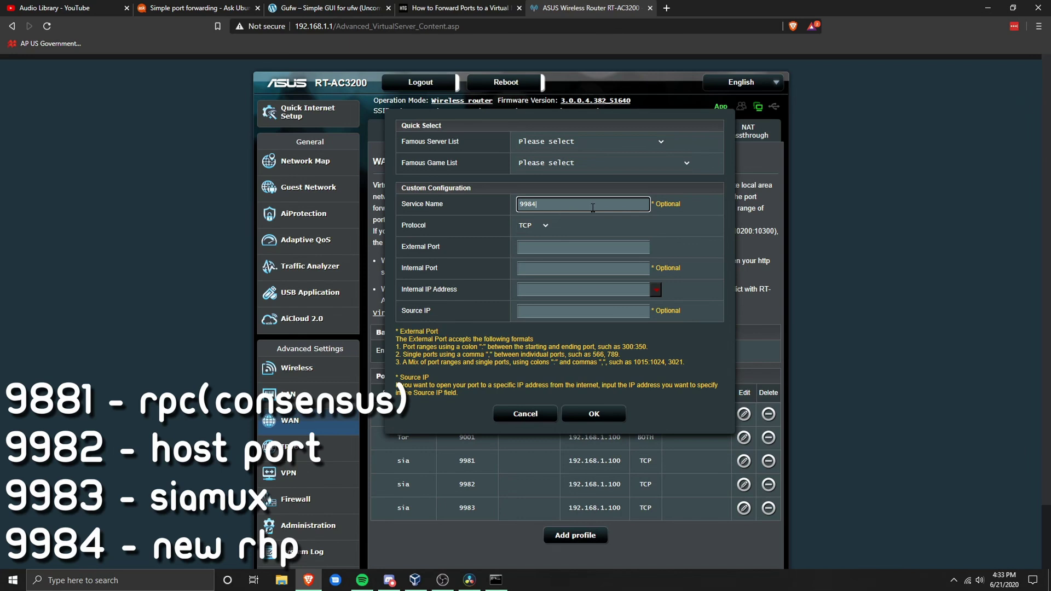
{"action": "left_click", "coordinate": [521, 249]}
{"action": "type", "text": "9984"}
{"action": "double_click", "coordinate": [541, 206]}
{"action": "type", "text": "99"}
{"action": "type", "text": "a"}
{"action": "left_click", "coordinate": [654, 290]}
{"action": "left_click", "coordinate": [571, 383]}
{"action": "left_click", "coordinate": [594, 413]}
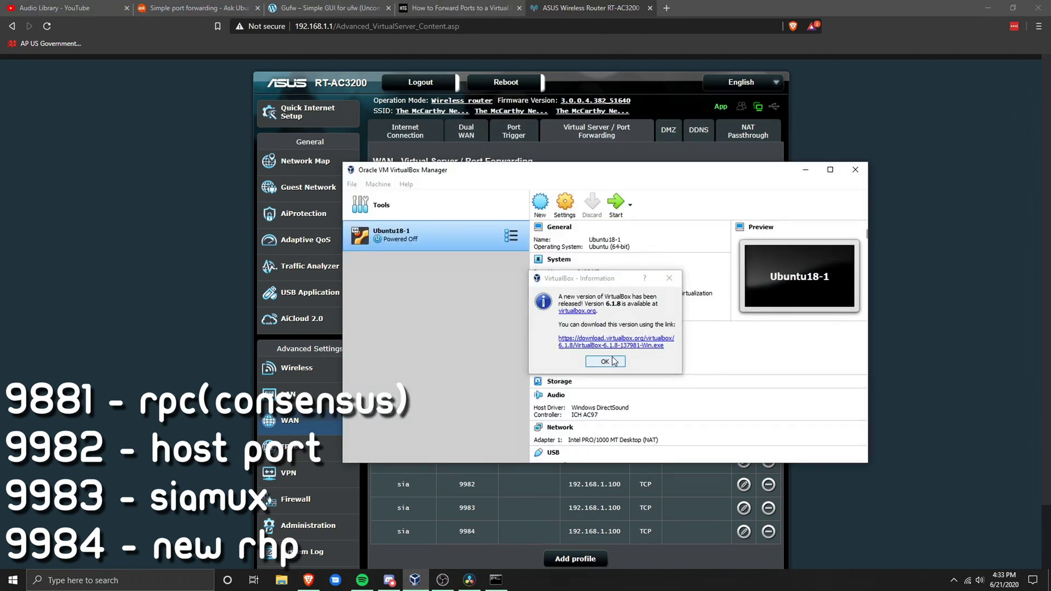
Check Ubuntu18-1's network adapter attachment in VirtualBox, then launch the Sia.Host.Manager AppImage.
{"action": "left_click", "coordinate": [679, 275]}
{"action": "left_click", "coordinate": [559, 209]}
{"action": "left_click", "coordinate": [465, 290]}
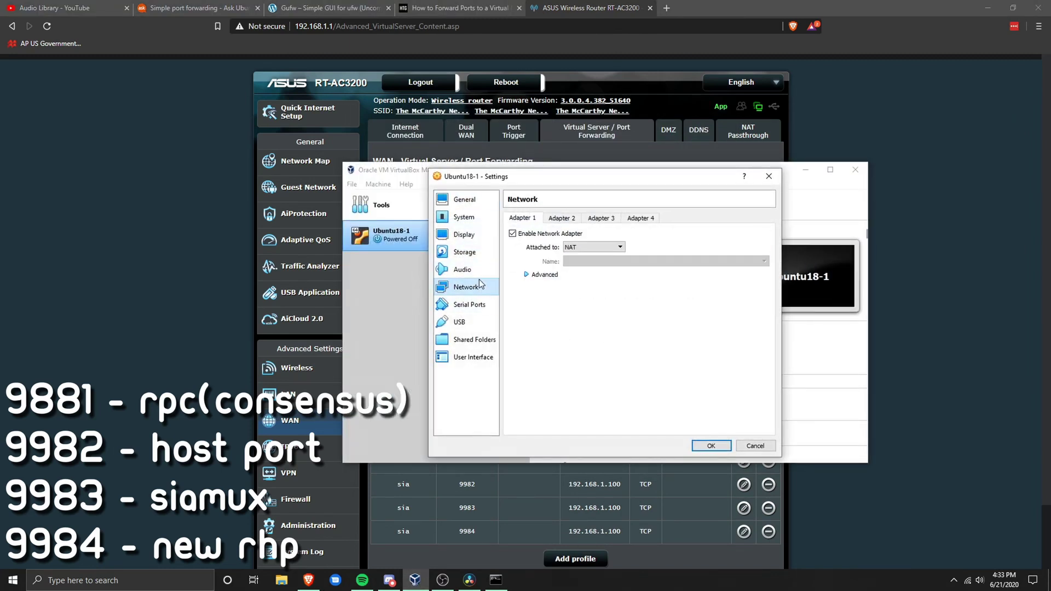
{"action": "left_click", "coordinate": [593, 245]}
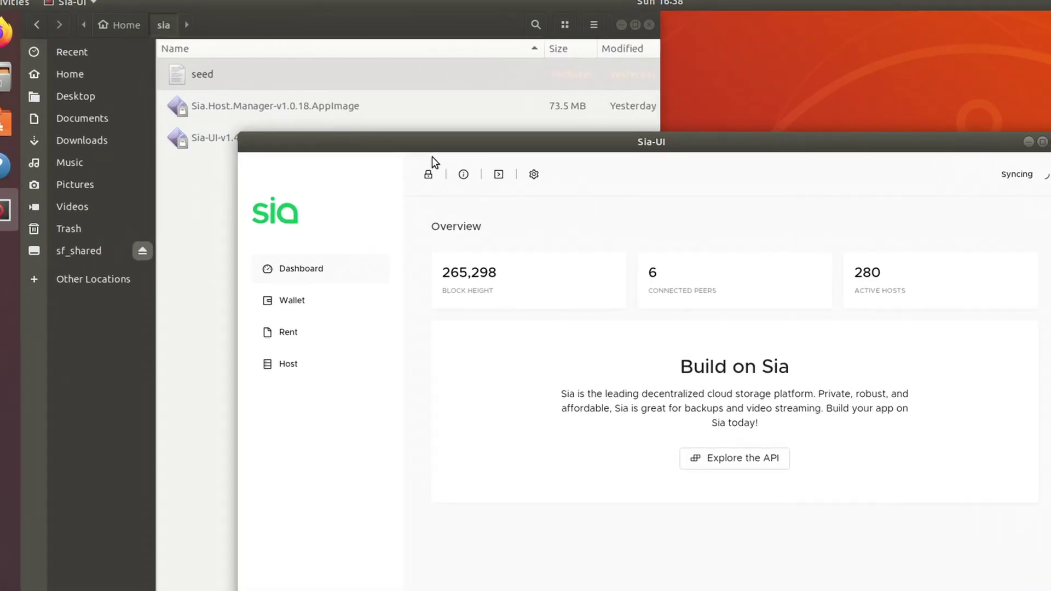
{"action": "left_click", "coordinate": [253, 111]}
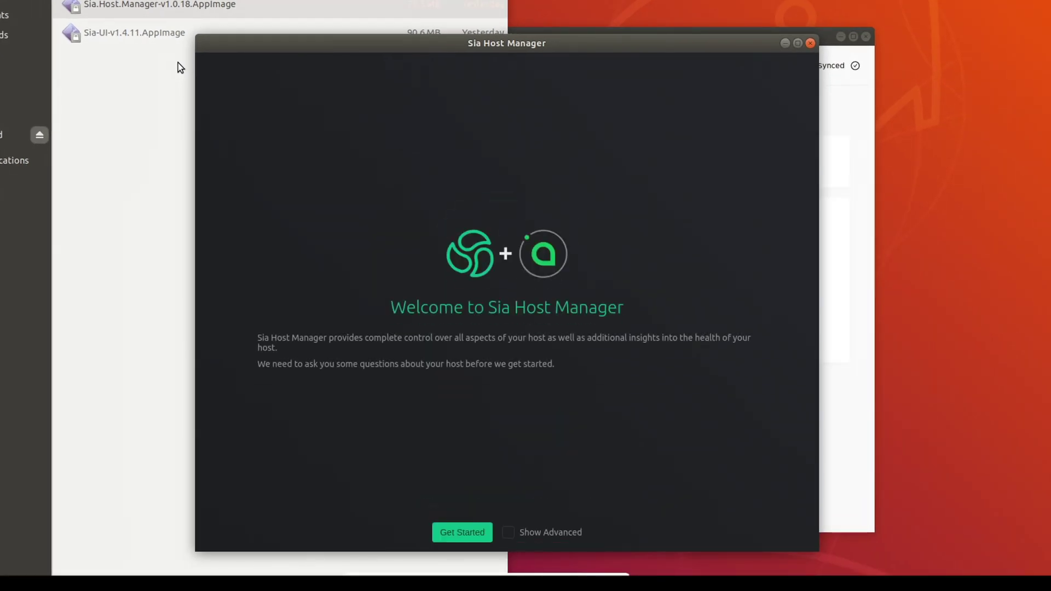
Begin setup with Get Started and choose Import to bring in the Sia-UI configuration.
{"action": "left_click", "coordinate": [481, 533]}
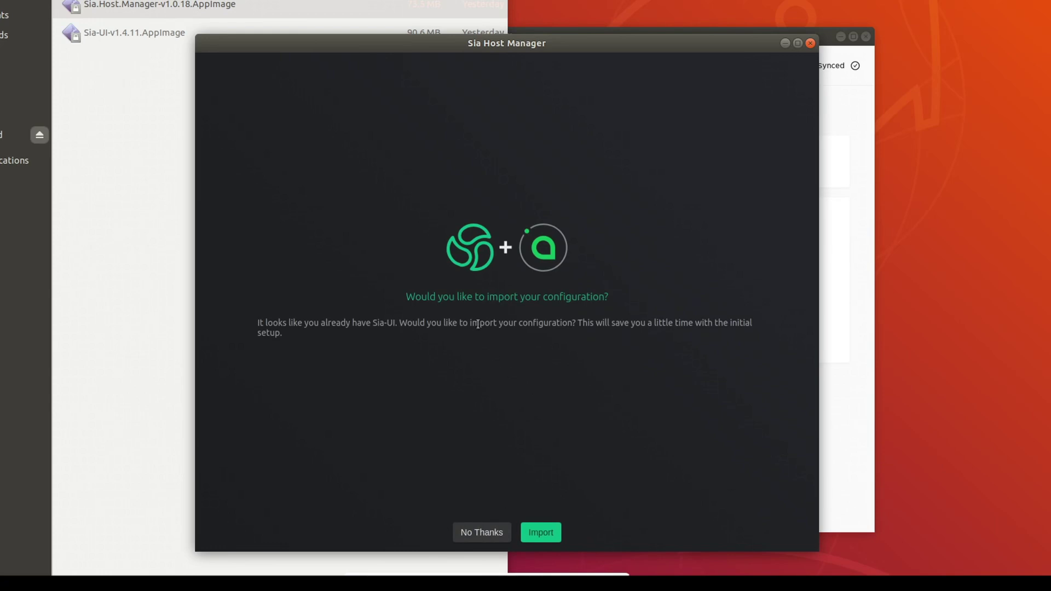
{"action": "left_click", "coordinate": [542, 532]}
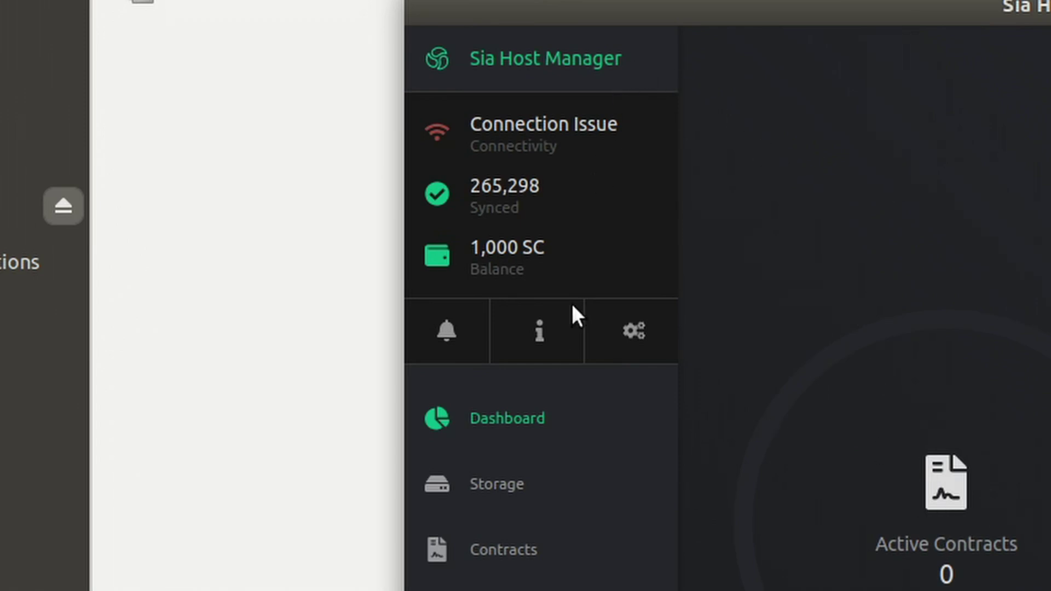
Start a new storage folder and pick the siaHost drive at /media/yeet/siaHost as its path.
{"action": "left_click", "coordinate": [547, 511]}
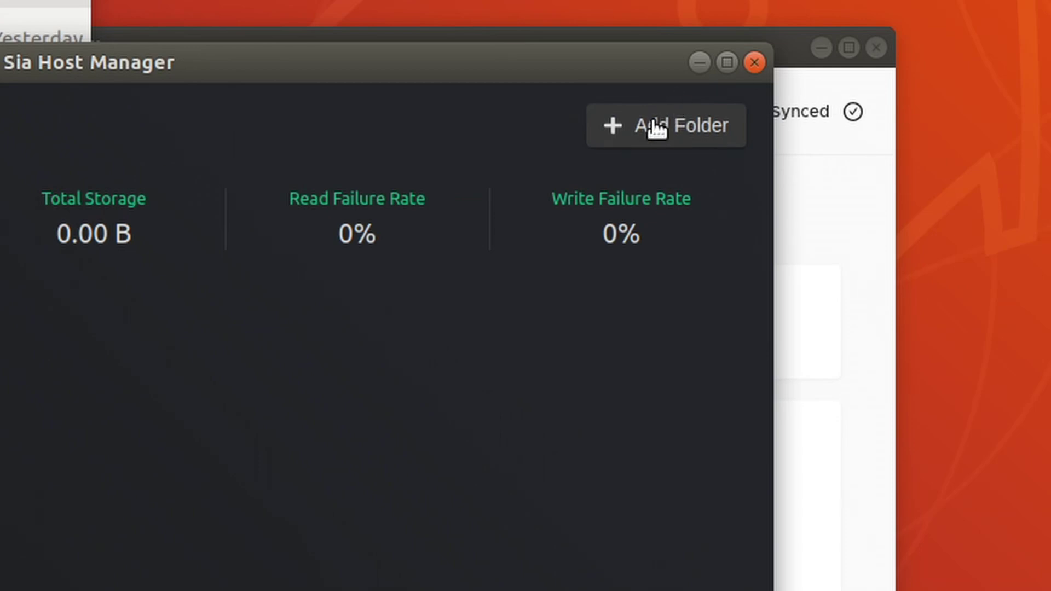
{"action": "left_click", "coordinate": [650, 137]}
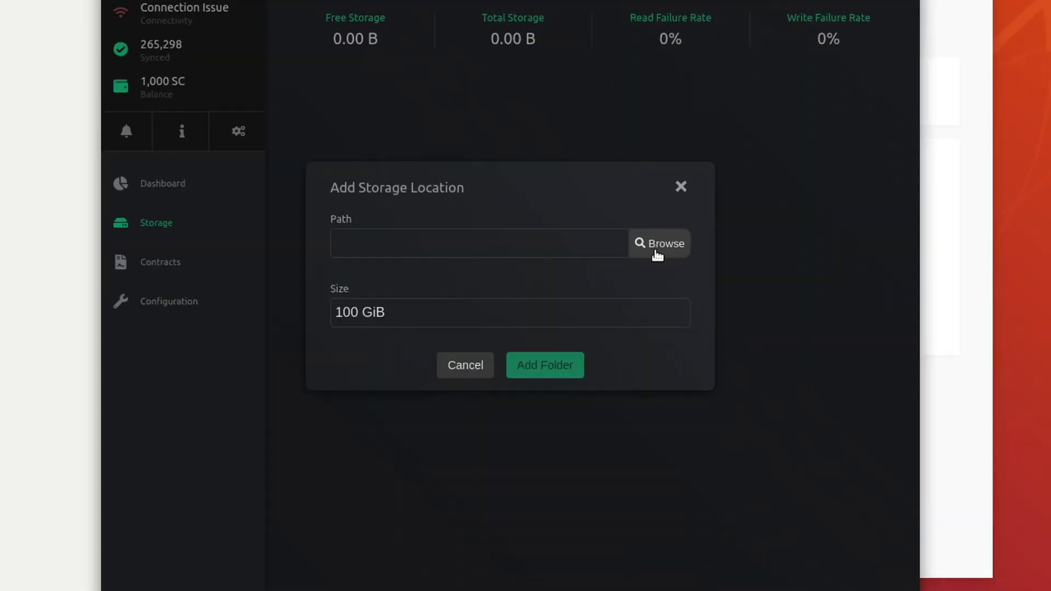
{"action": "left_click", "coordinate": [440, 470]}
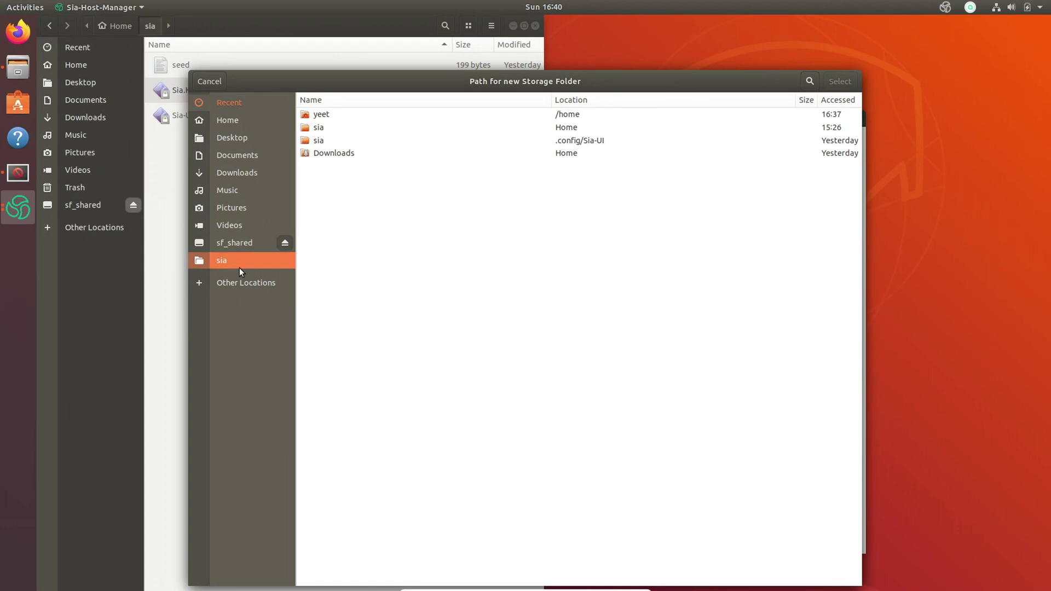
{"action": "left_click", "coordinate": [202, 257]}
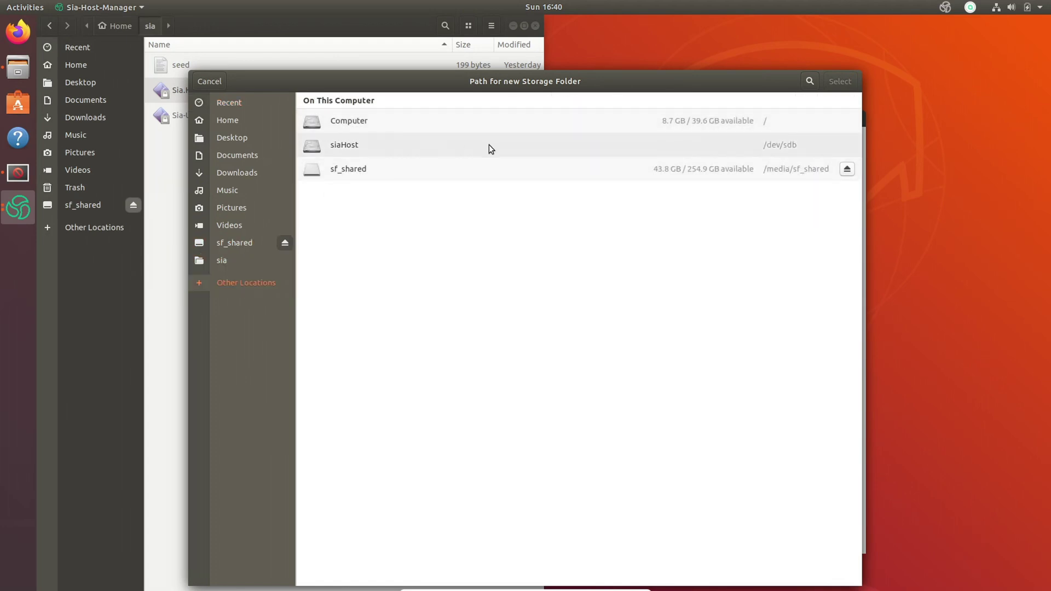
{"action": "left_click", "coordinate": [522, 144]}
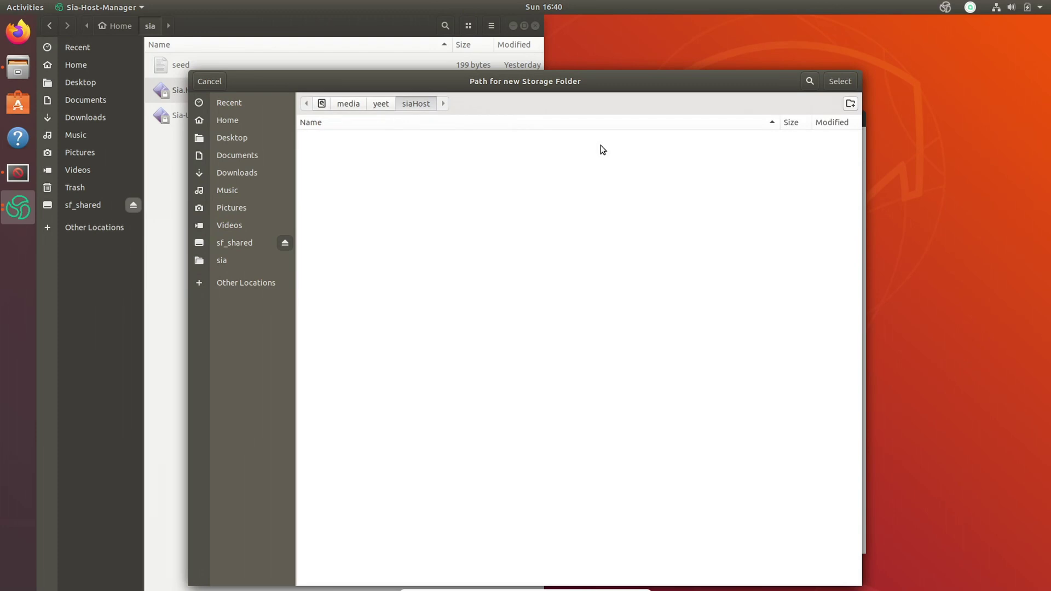
{"action": "left_click", "coordinate": [839, 81]}
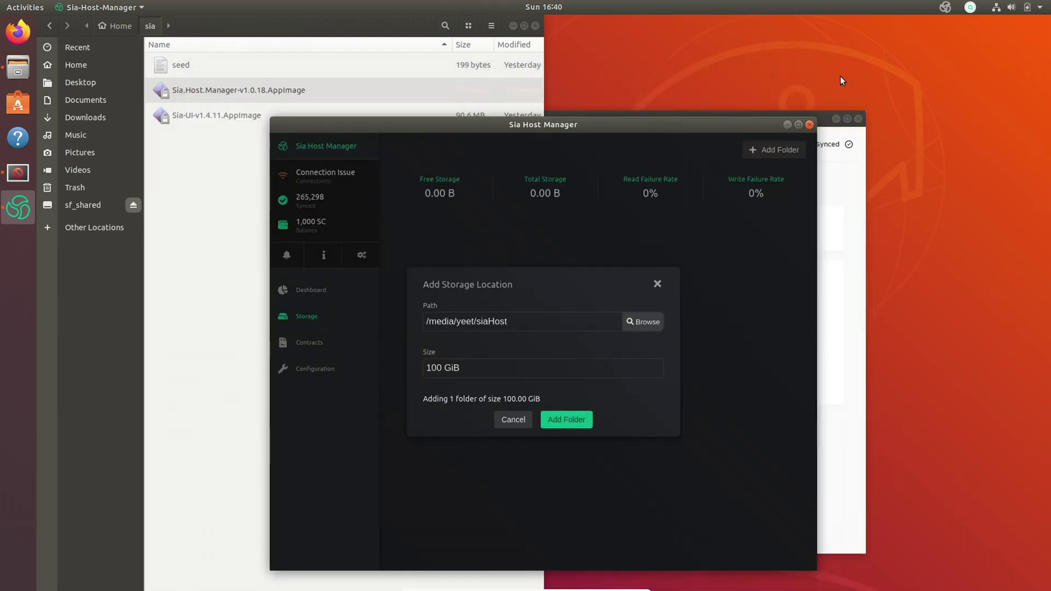
Set the folder size to 920 GiB and add the storage folder.
{"action": "left_click", "coordinate": [444, 367]}
{"action": "key", "text": "BackSpace"}
{"action": "key", "text": "BackSpace"}
{"action": "key", "text": "BackSpace"}
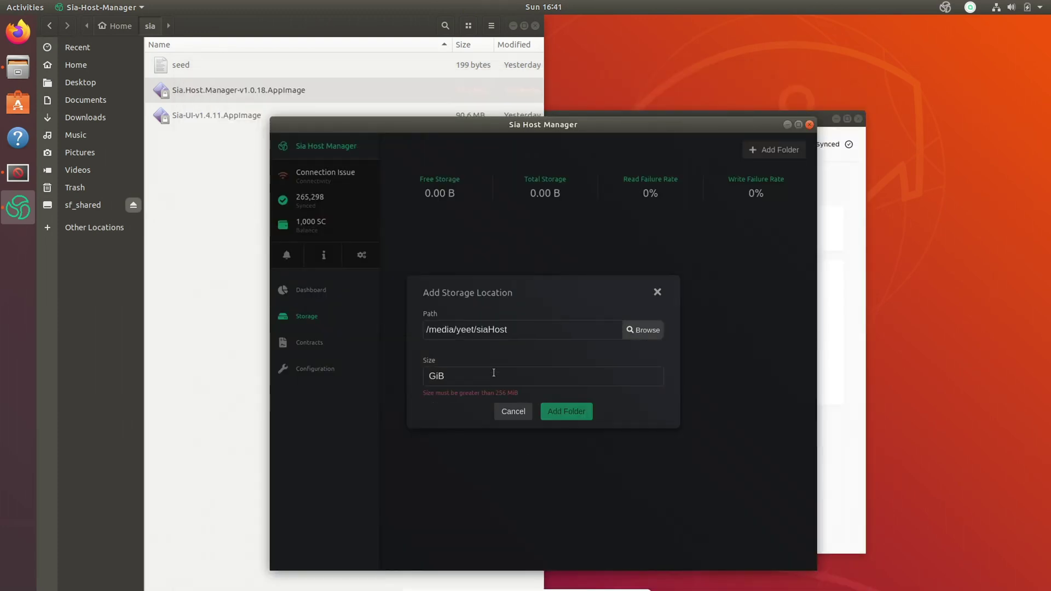
{"action": "type", "text": "100"}
{"action": "key", "text": "BackSpace"}
{"action": "key", "text": "BackSpace"}
{"action": "key", "text": "BackSpace"}
{"action": "type", "text": "92 "}
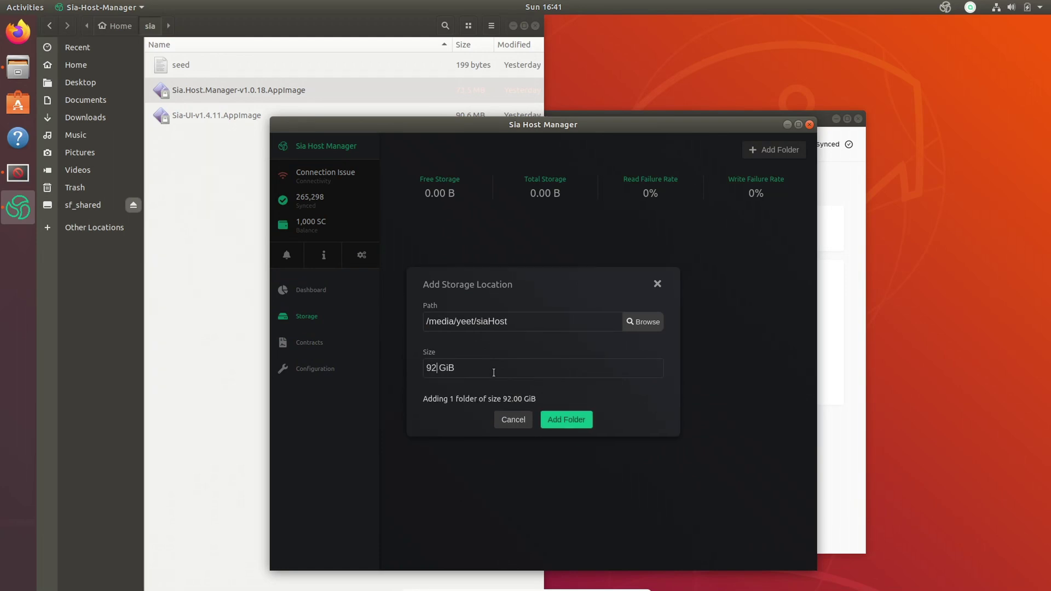
{"action": "type", "text": "0"}
{"action": "left_click", "coordinate": [563, 423]}
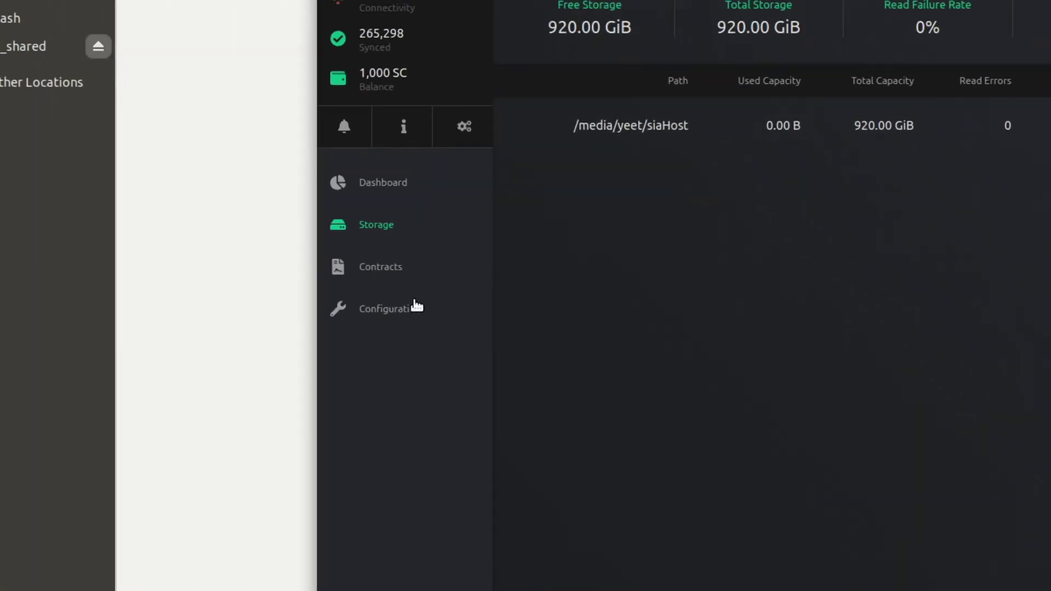
Open Configuration and keep the app's display currency on USD in the settings, then apply.
{"action": "left_click", "coordinate": [332, 367]}
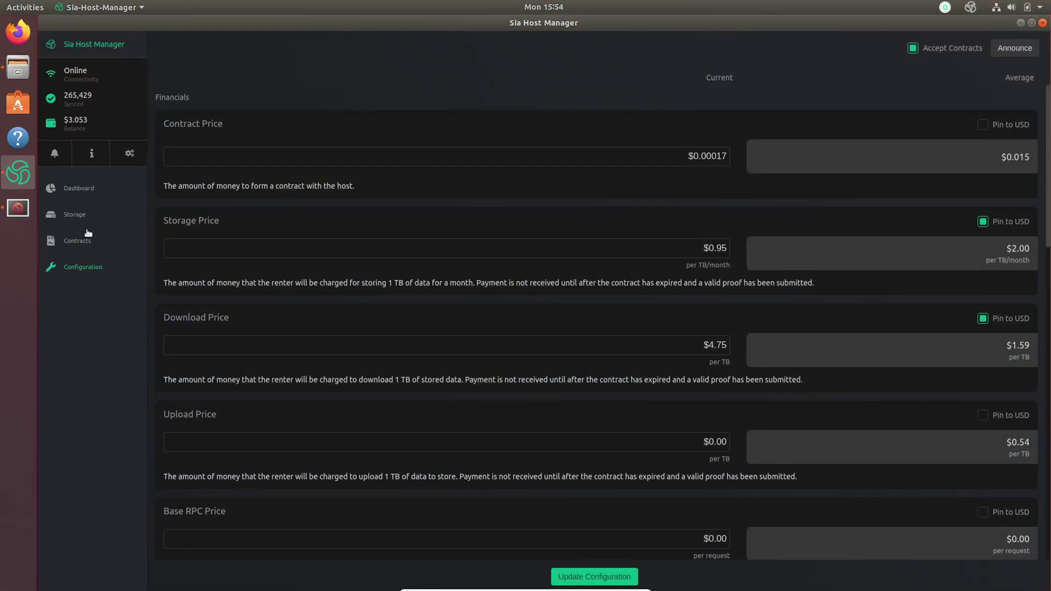
{"action": "left_click", "coordinate": [82, 215]}
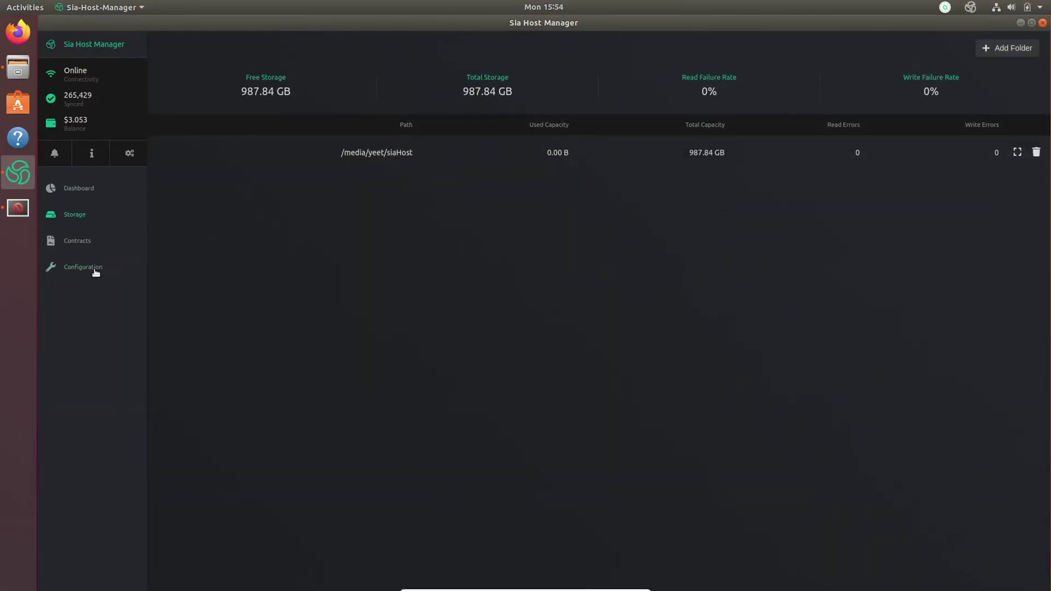
{"action": "left_click", "coordinate": [96, 271]}
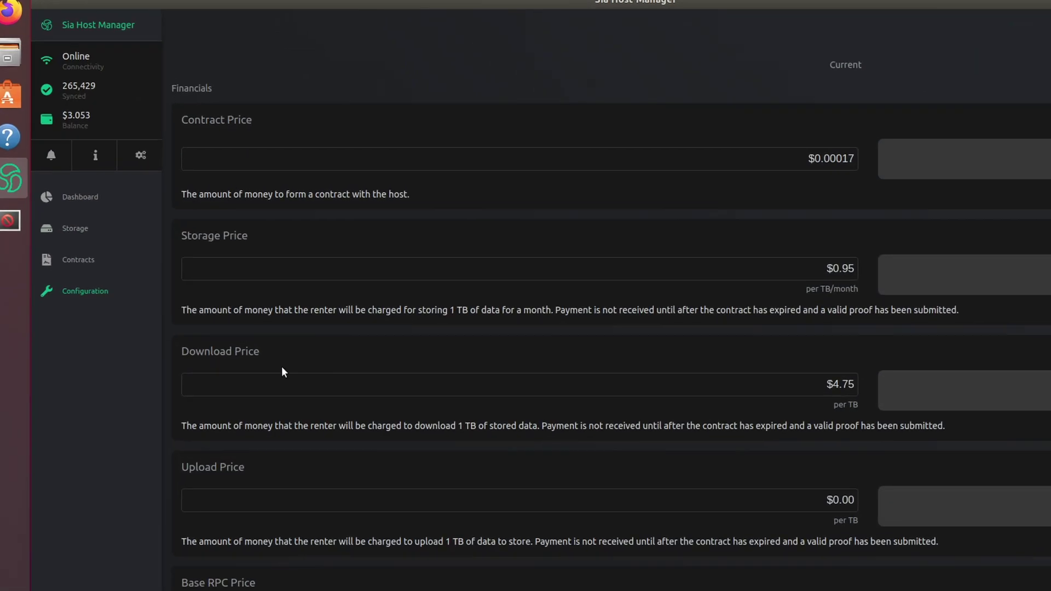
{"action": "left_click", "coordinate": [186, 165]}
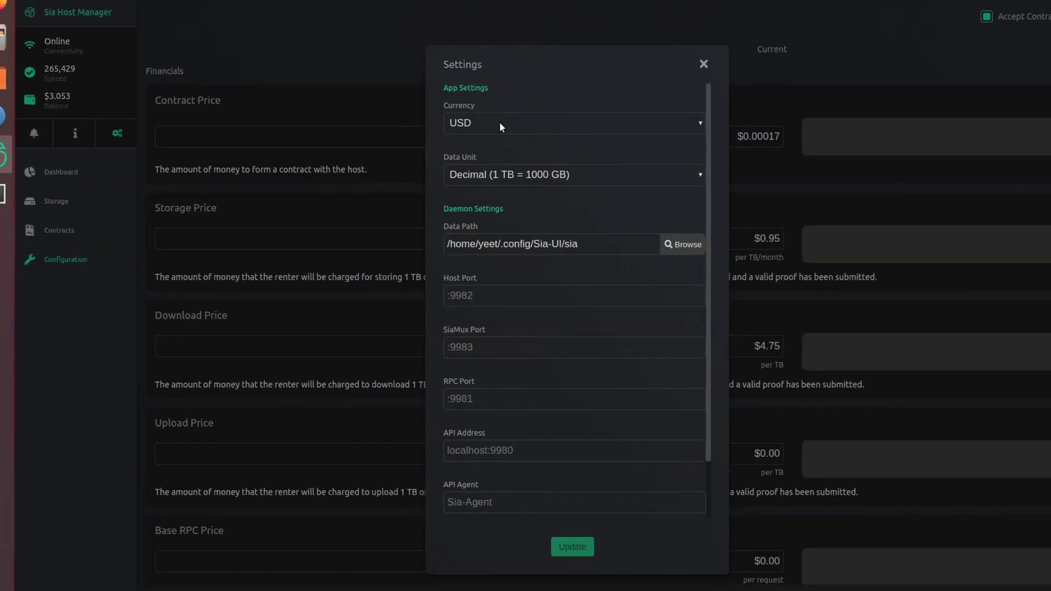
{"action": "left_click", "coordinate": [499, 121]}
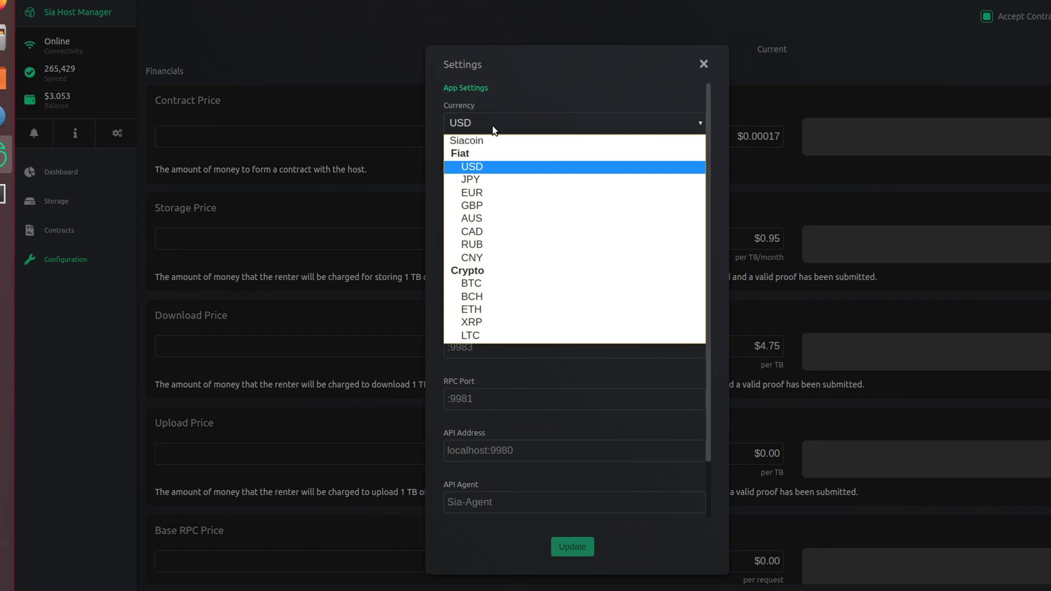
{"action": "left_click", "coordinate": [479, 140]}
{"action": "left_click", "coordinate": [478, 132]}
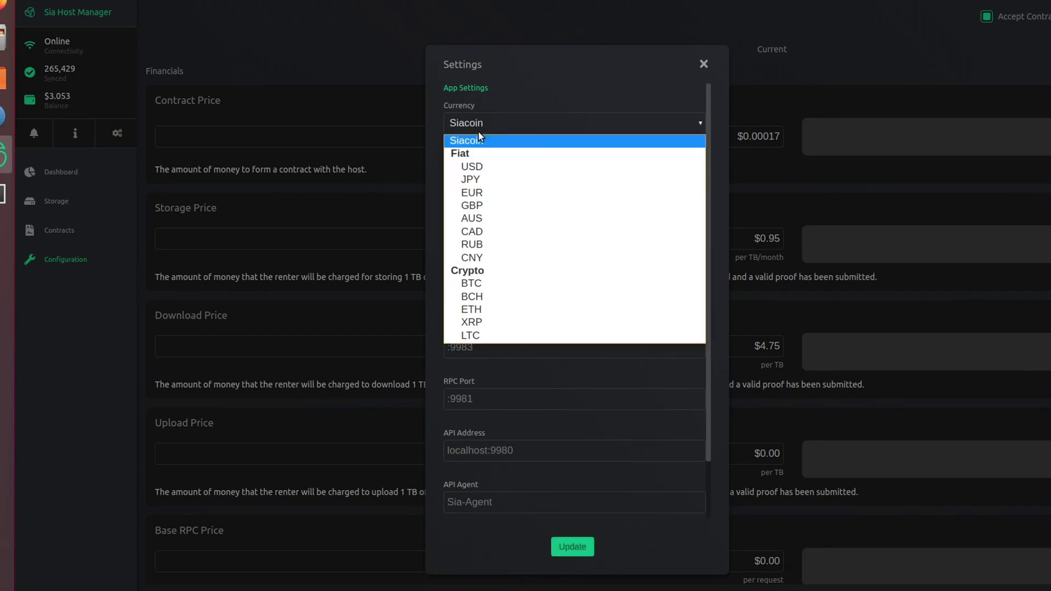
{"action": "left_click", "coordinate": [493, 168]}
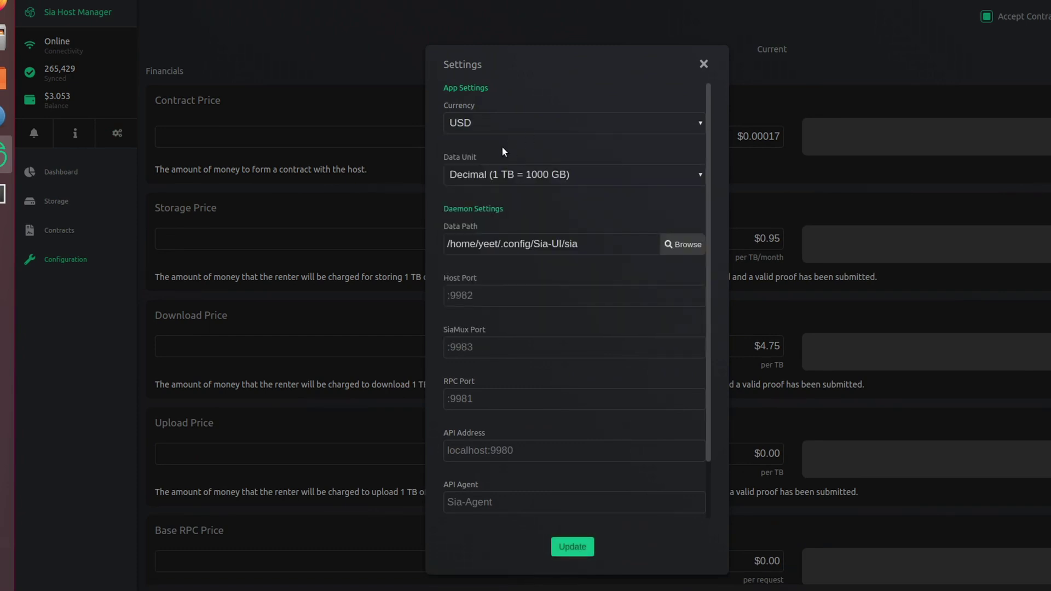
{"action": "left_click", "coordinate": [567, 552]}
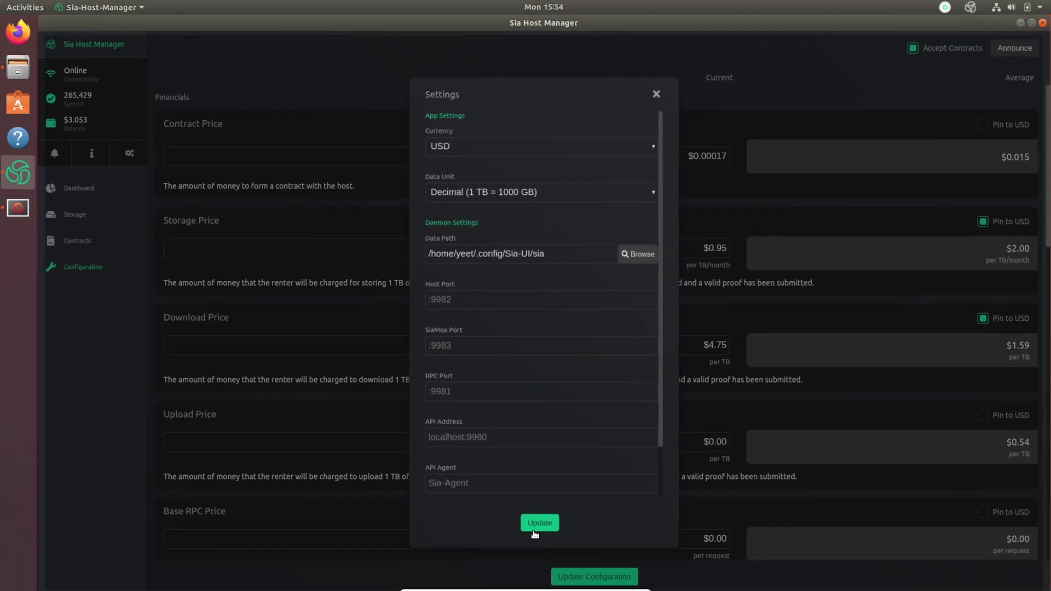
{"action": "left_click", "coordinate": [539, 524]}
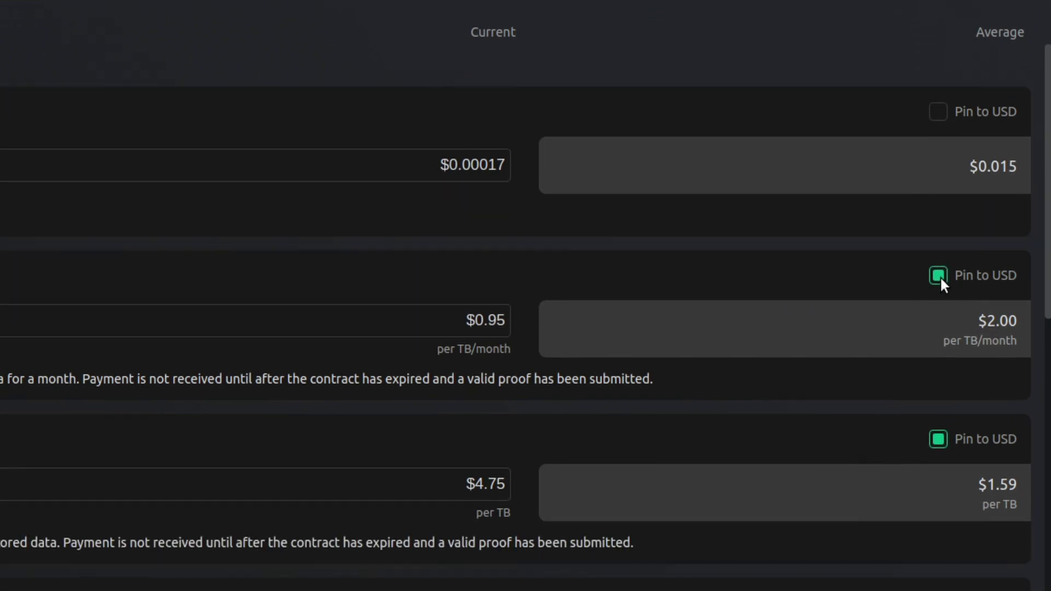
{"action": "left_click", "coordinate": [938, 346]}
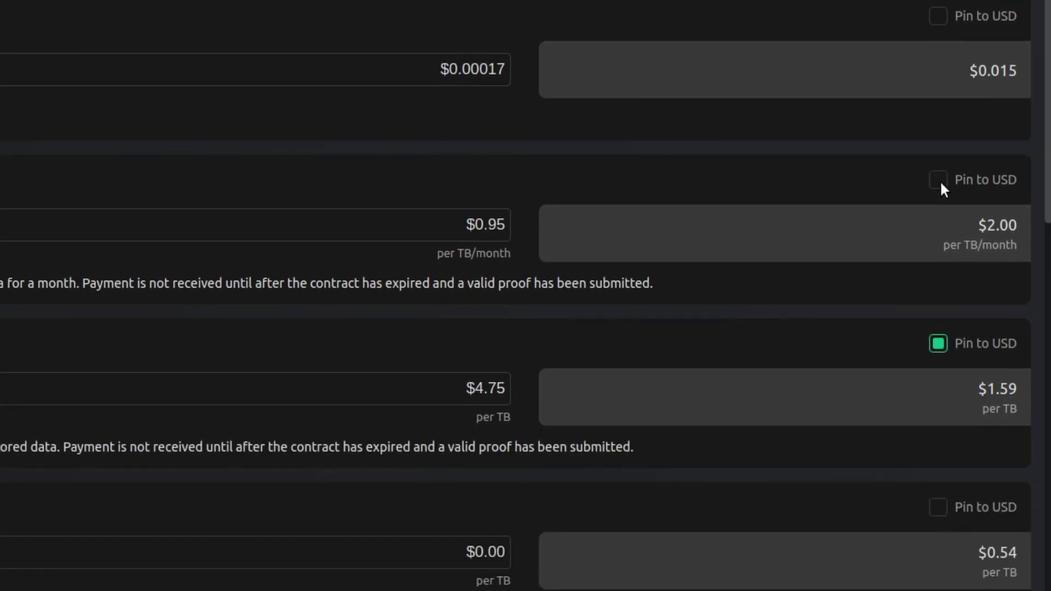
{"action": "double_click", "coordinate": [938, 344]}
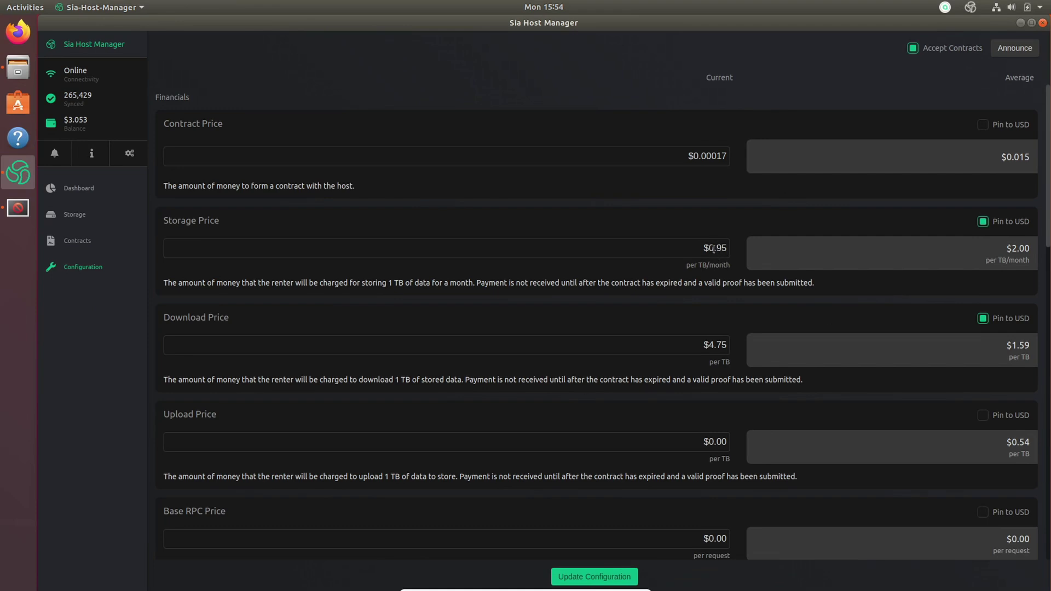
{"action": "left_click_drag", "start_coordinate": [210, 220], "coordinate": [191, 220]}
{"action": "left_click_drag", "start_coordinate": [176, 318], "coordinate": [264, 321]}
{"action": "left_click", "coordinate": [264, 322]}
Scroll through Financials and Collateral and select the current storage price value to edit.
{"action": "scroll", "coordinate": [399, 354], "scroll_direction": "down", "scroll_amount": 5}
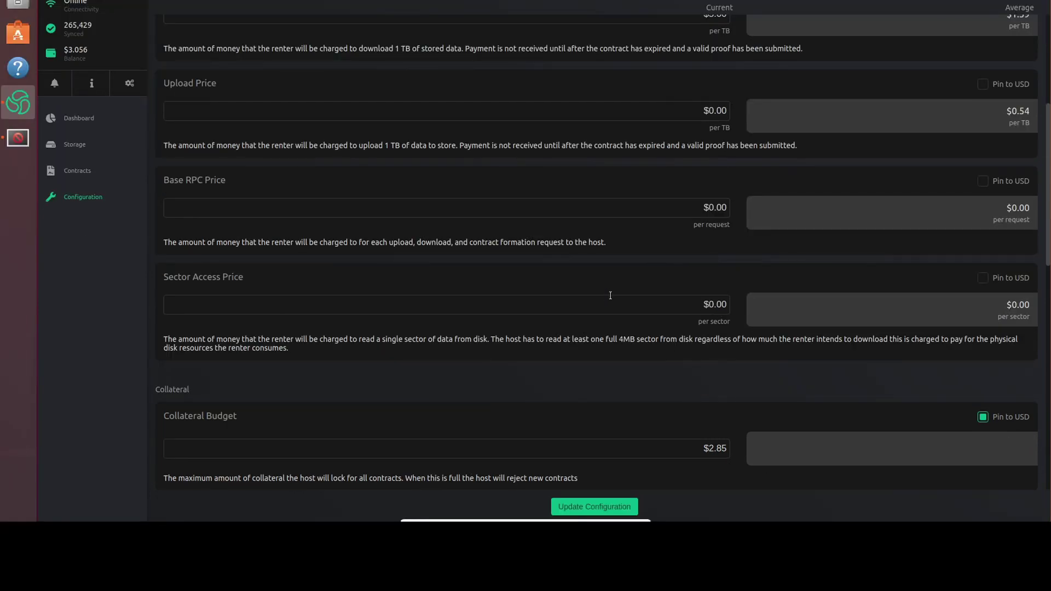
{"action": "scroll", "coordinate": [610, 296], "scroll_direction": "down", "scroll_amount": 5}
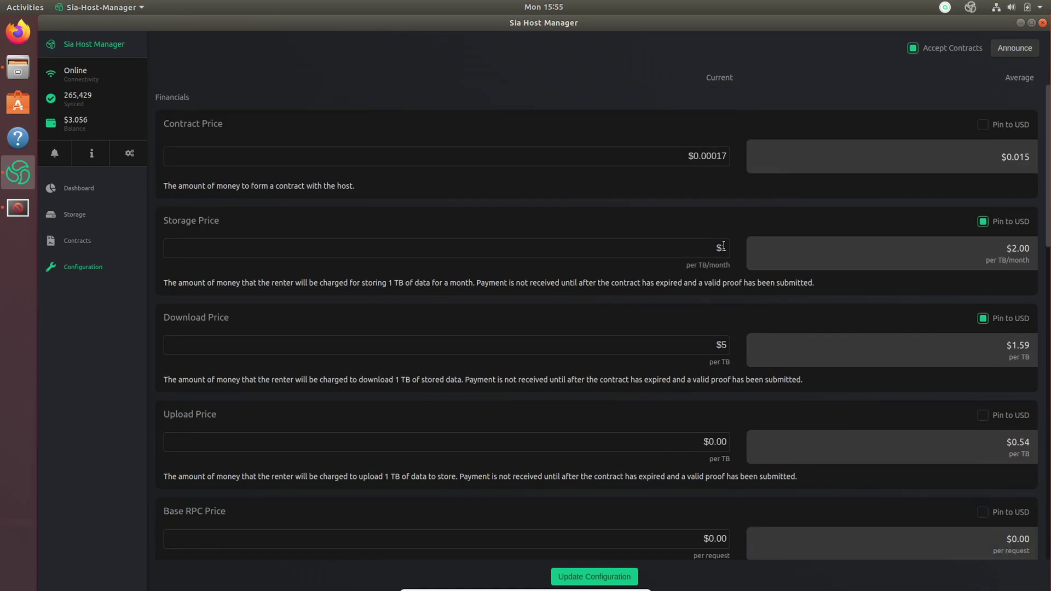
{"action": "left_click_drag", "start_coordinate": [719, 248], "coordinate": [739, 254]}
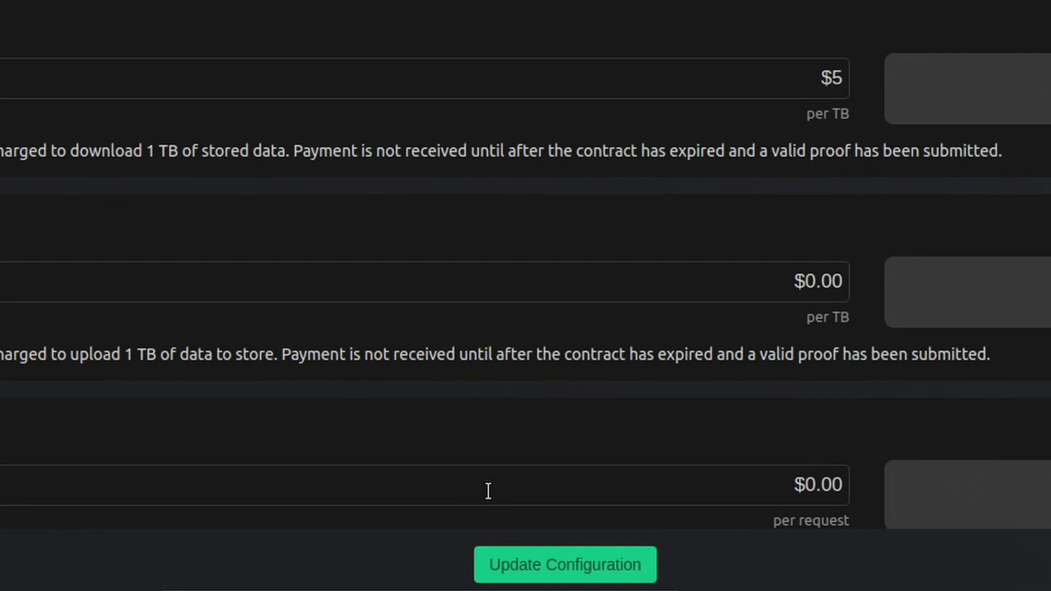
Save the $1.001/TB storage and $5.00/TB download pricing, then announce the host and dismiss the confirmation.
{"action": "left_click", "coordinate": [559, 564]}
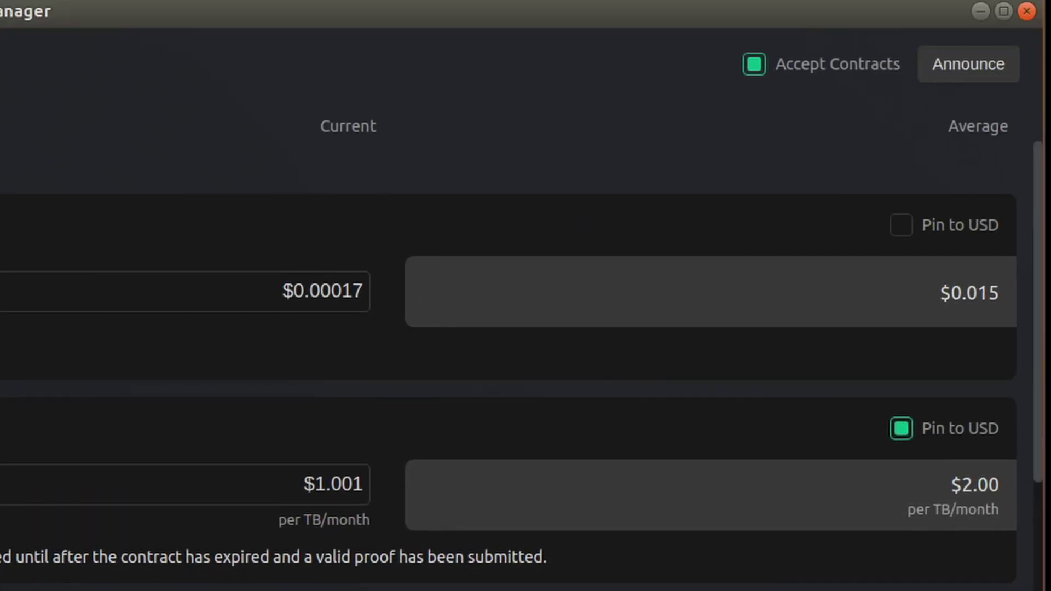
{"action": "left_click", "coordinate": [959, 72]}
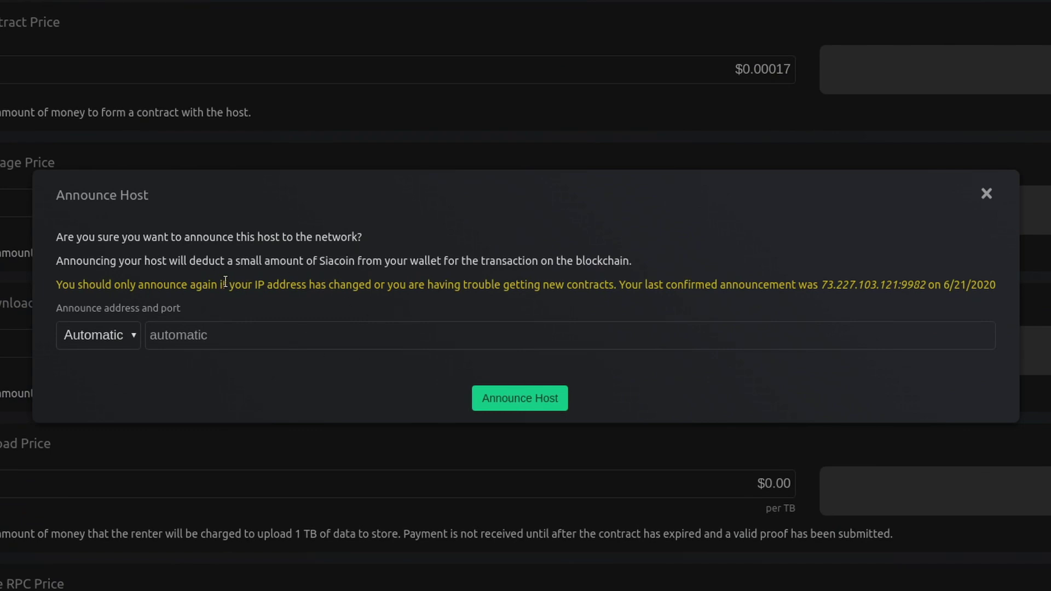
{"action": "left_click_drag", "start_coordinate": [225, 282], "coordinate": [486, 297]}
{"action": "left_click", "coordinate": [495, 296]}
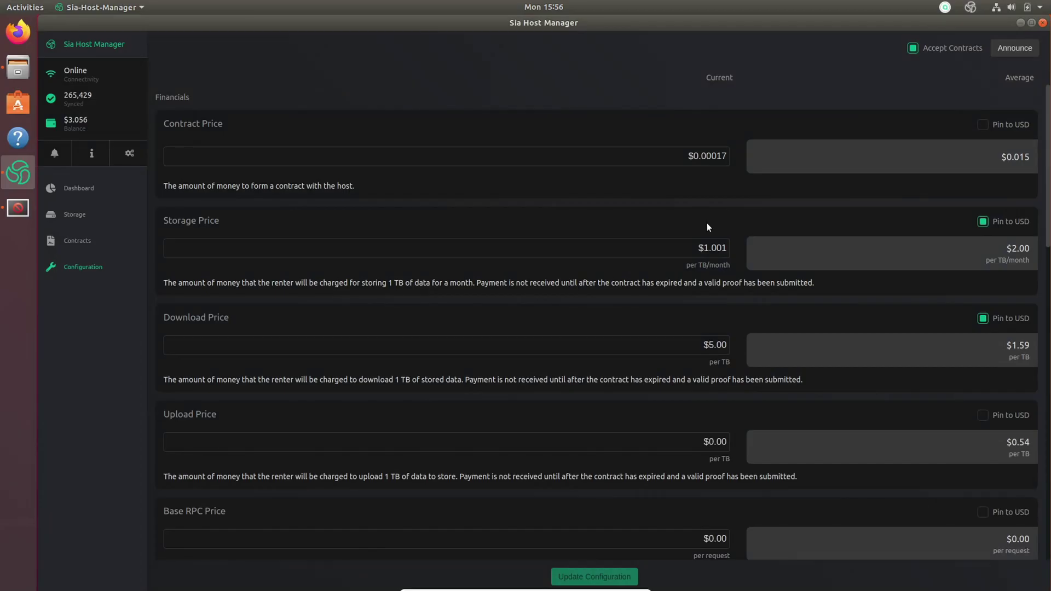
Switch Sia Host Manager to the host Dashboard.
{"action": "left_click", "coordinate": [79, 195]}
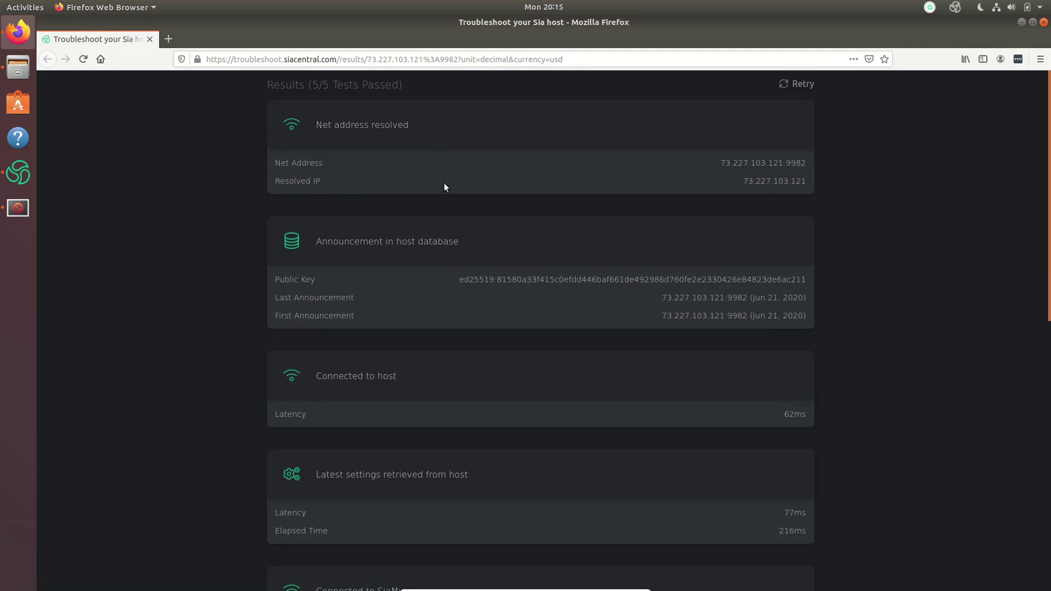
Scroll through the Sia Central troubleshooter's 5/5 passed tests and Current Configuration results.
{"action": "scroll", "coordinate": [653, 412], "scroll_direction": "down", "scroll_amount": 4}
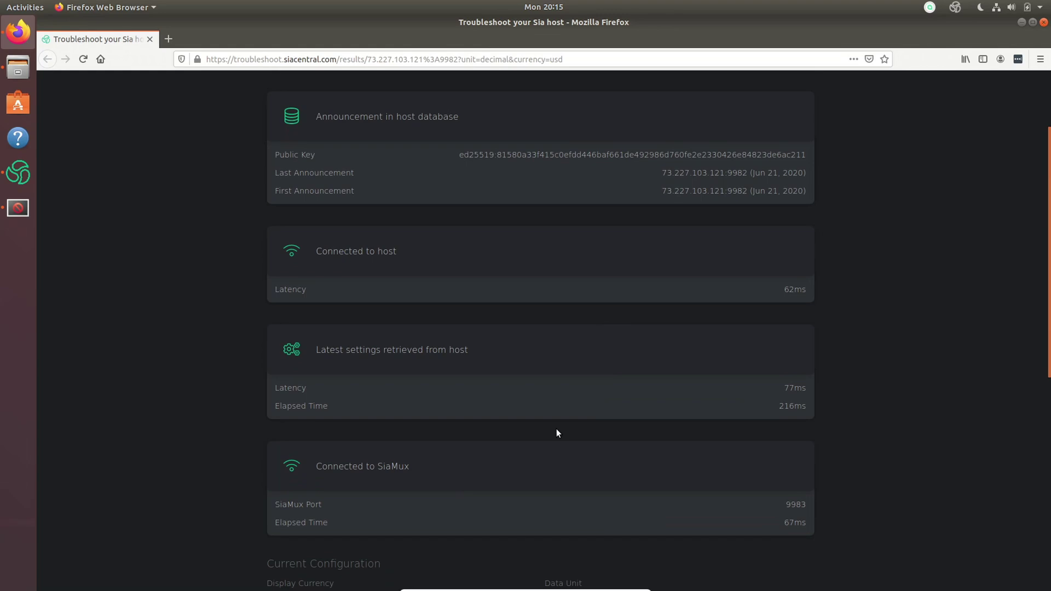
{"action": "scroll", "coordinate": [557, 432], "scroll_direction": "down", "scroll_amount": 6}
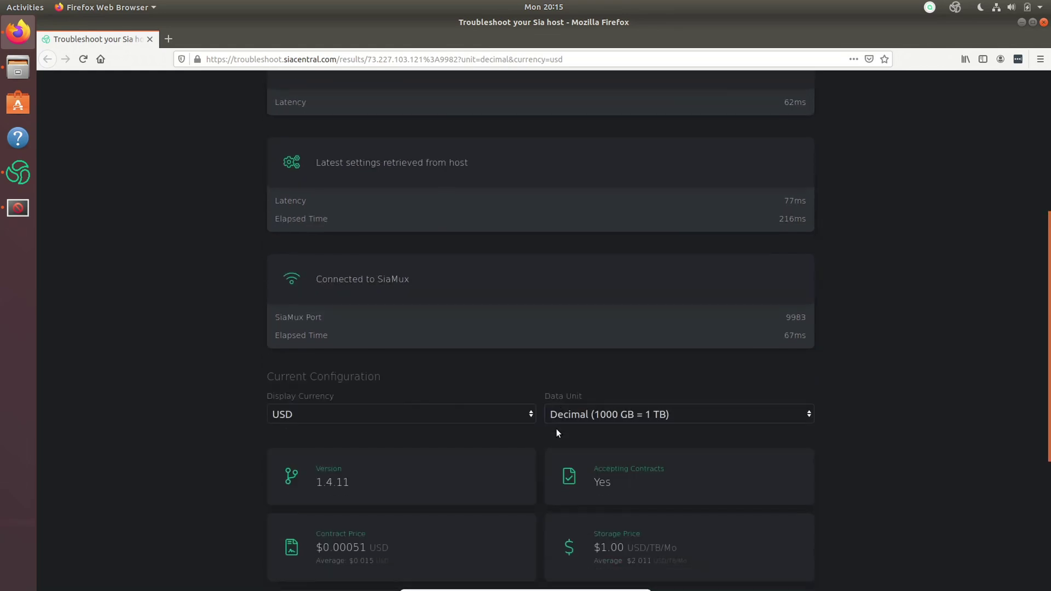
{"action": "scroll", "coordinate": [254, 422], "scroll_direction": "down", "scroll_amount": 6}
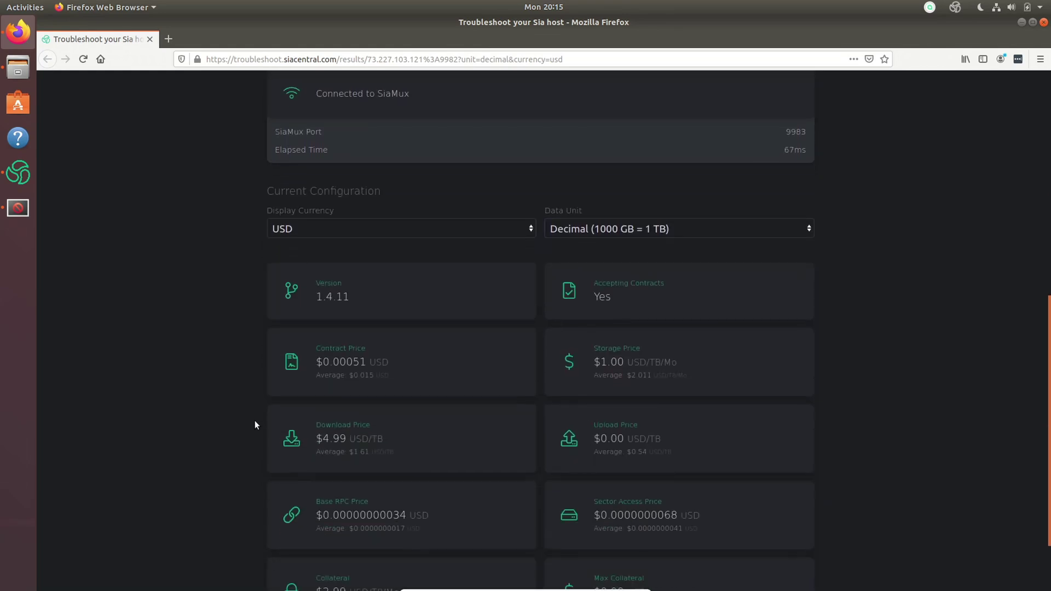
{"action": "scroll", "coordinate": [254, 419], "scroll_direction": "down", "scroll_amount": 8}
{"action": "scroll", "coordinate": [255, 419], "scroll_direction": "up", "scroll_amount": 20}
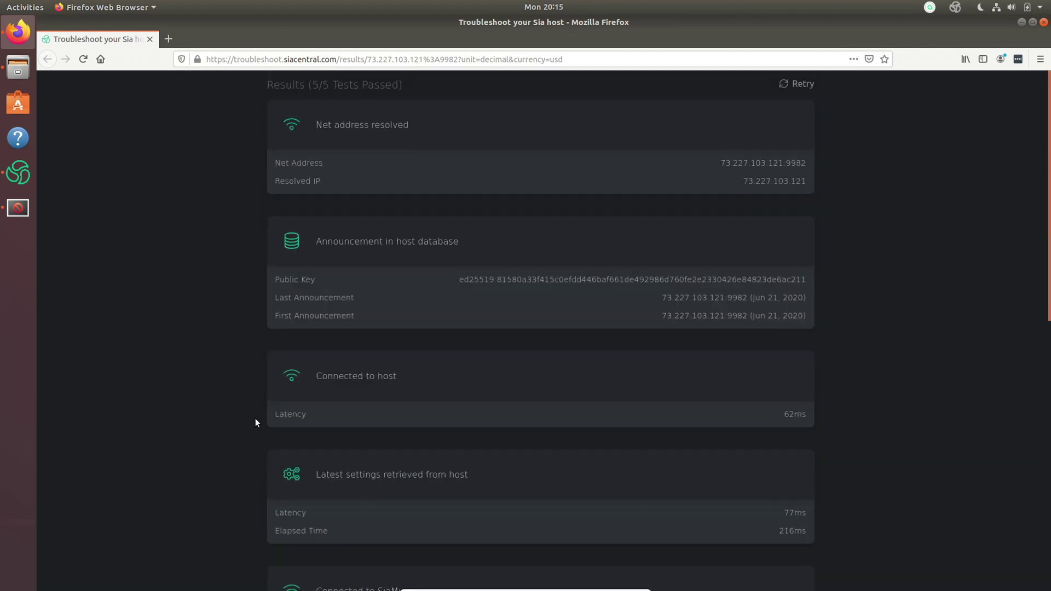